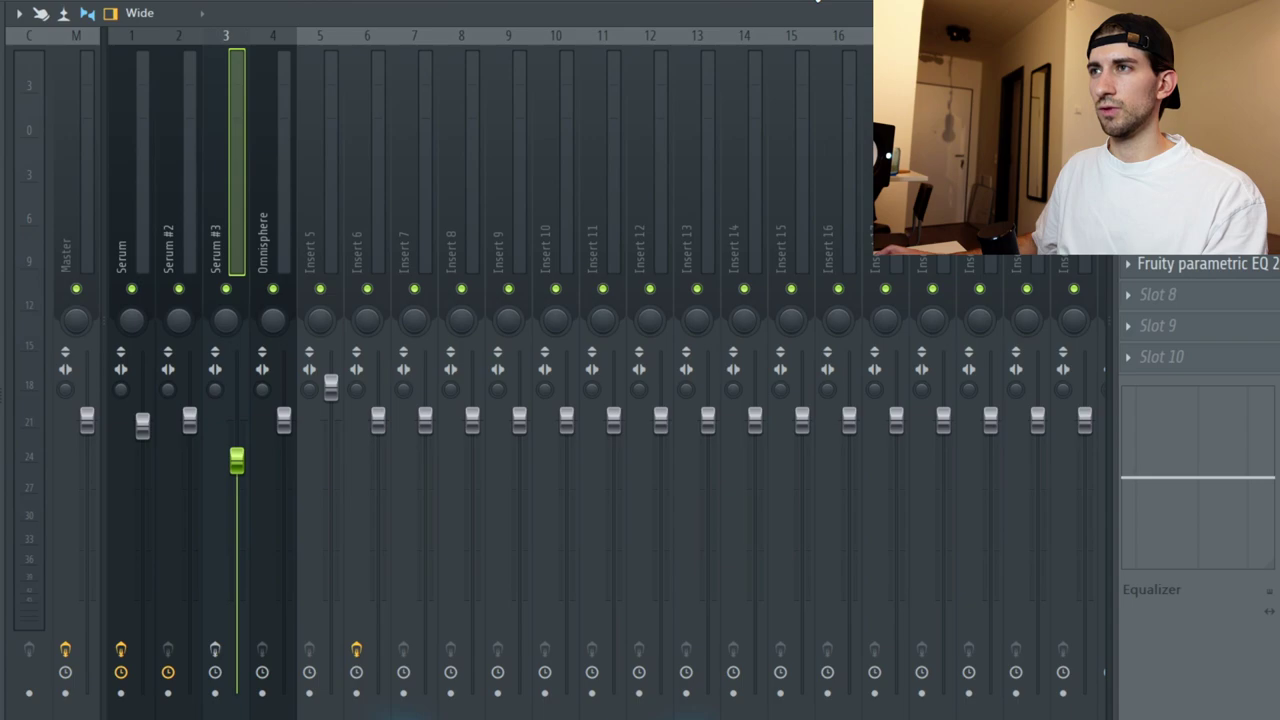
- Open the Serum #3 channel's melody in the piano roll and play it back
key("F6")
left_click(530, 390)
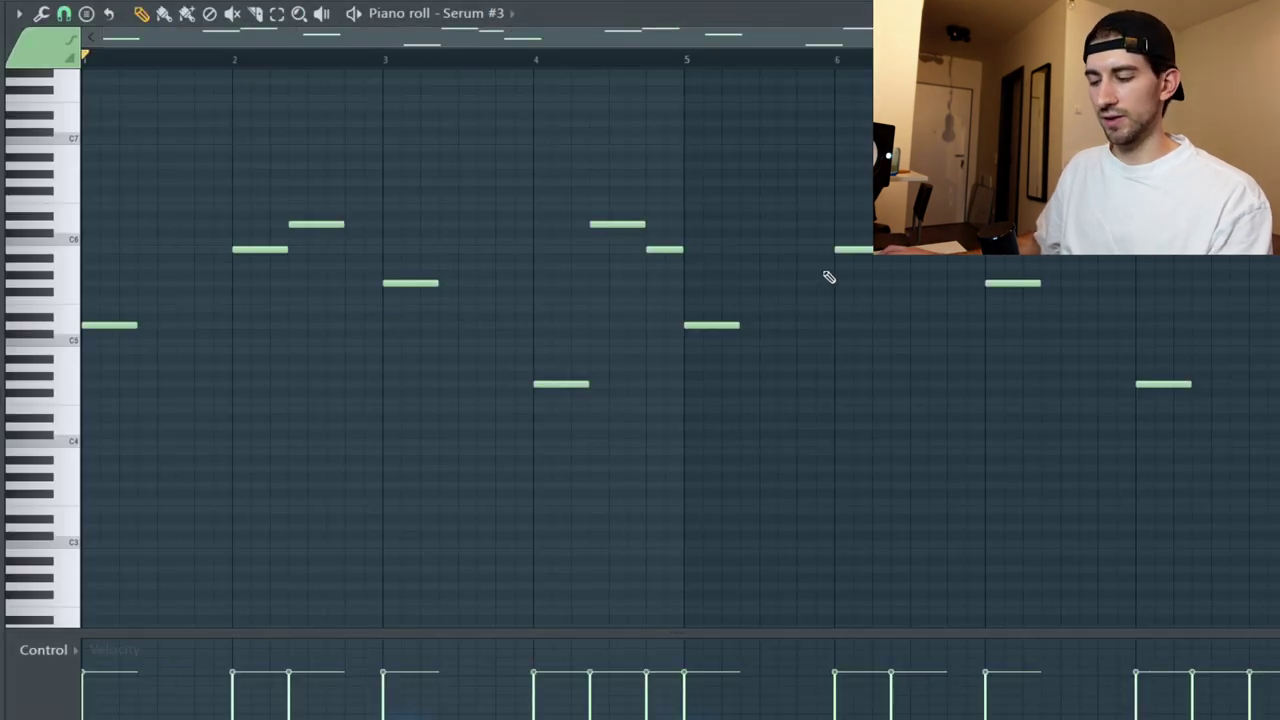
key("space")
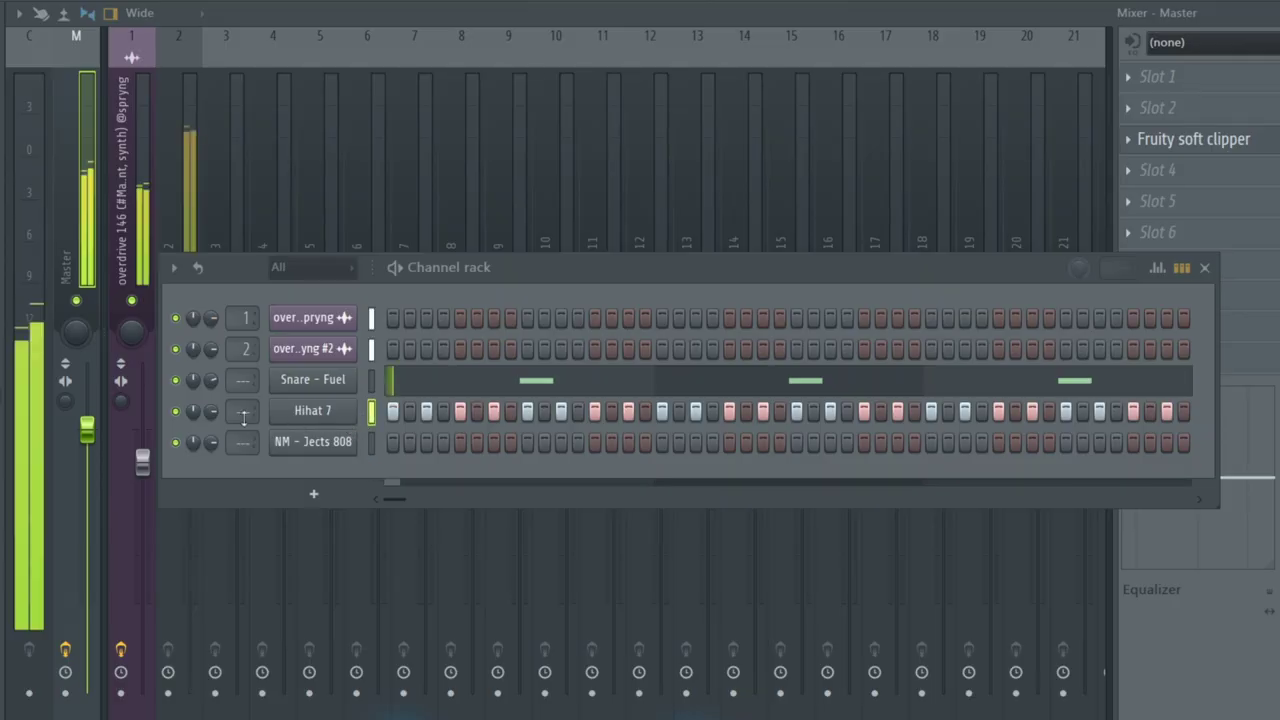
- Open Hihat 7 in the piano roll and rework bar 1, adding a quick double in the first beat and removing the last hit
right_click(352, 408)
left_click(400, 410)
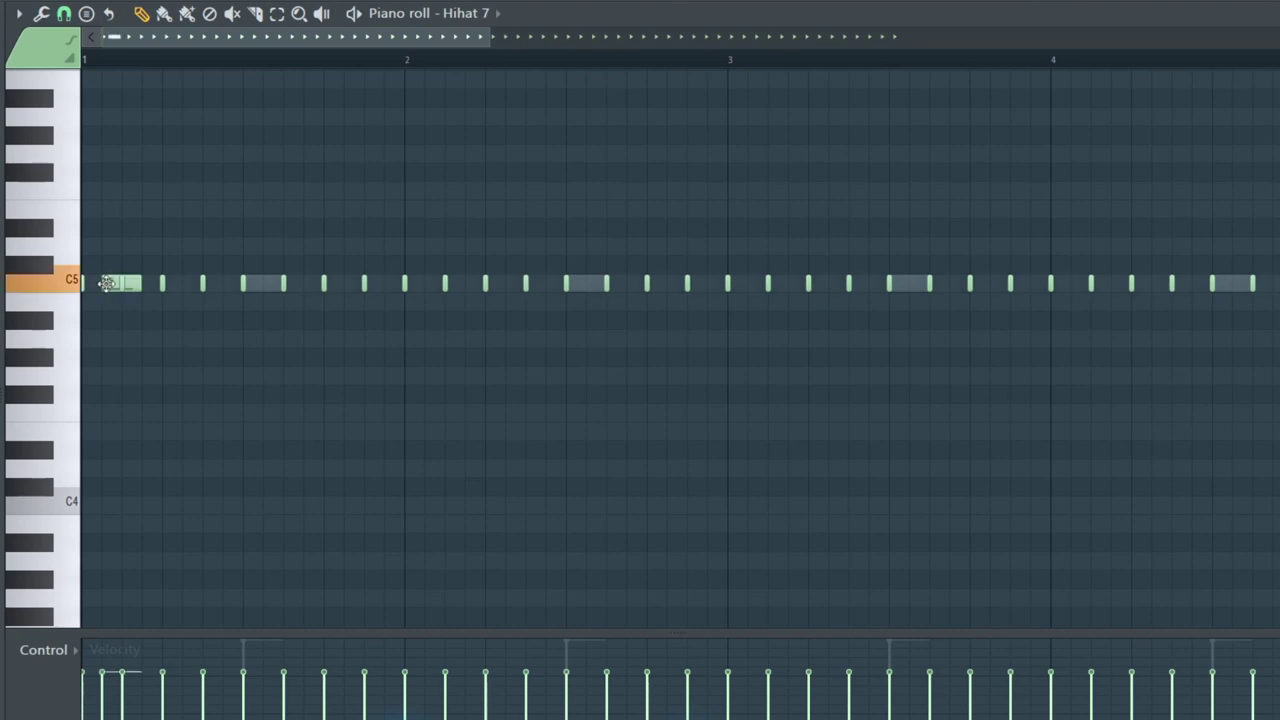
key("space")
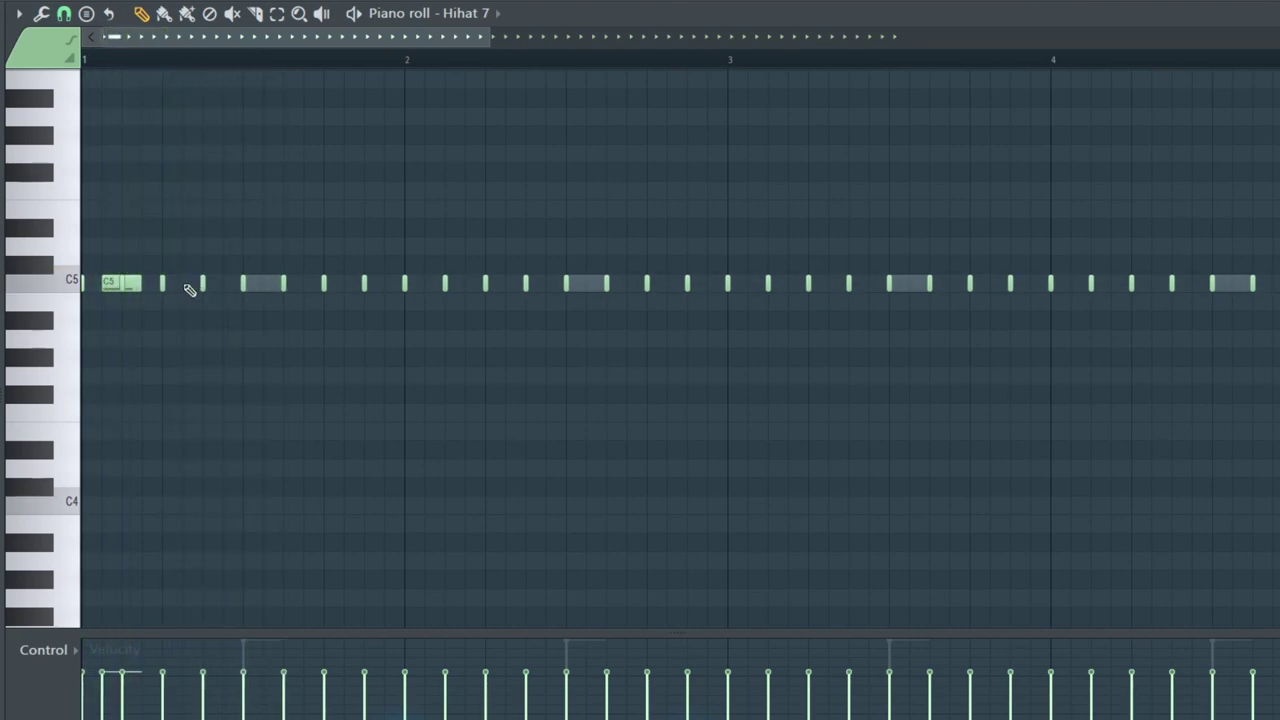
left_click(207, 283)
right_click(281, 284)
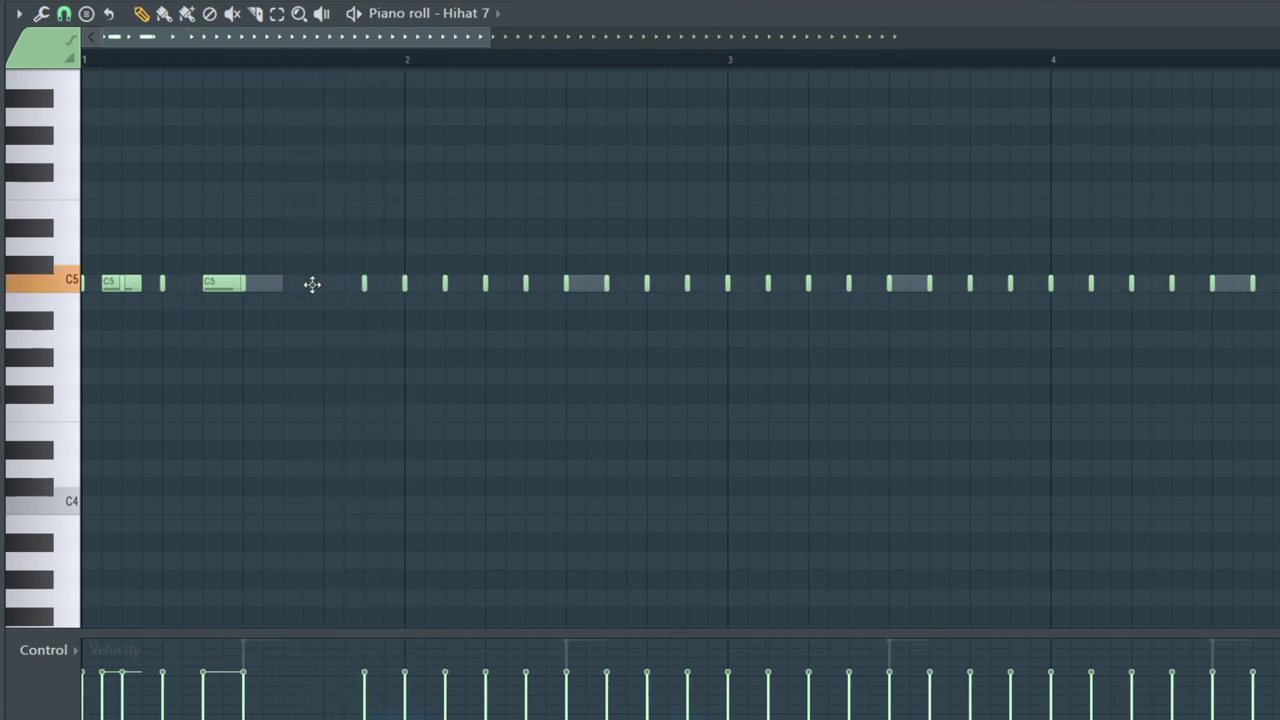
left_click(323, 284)
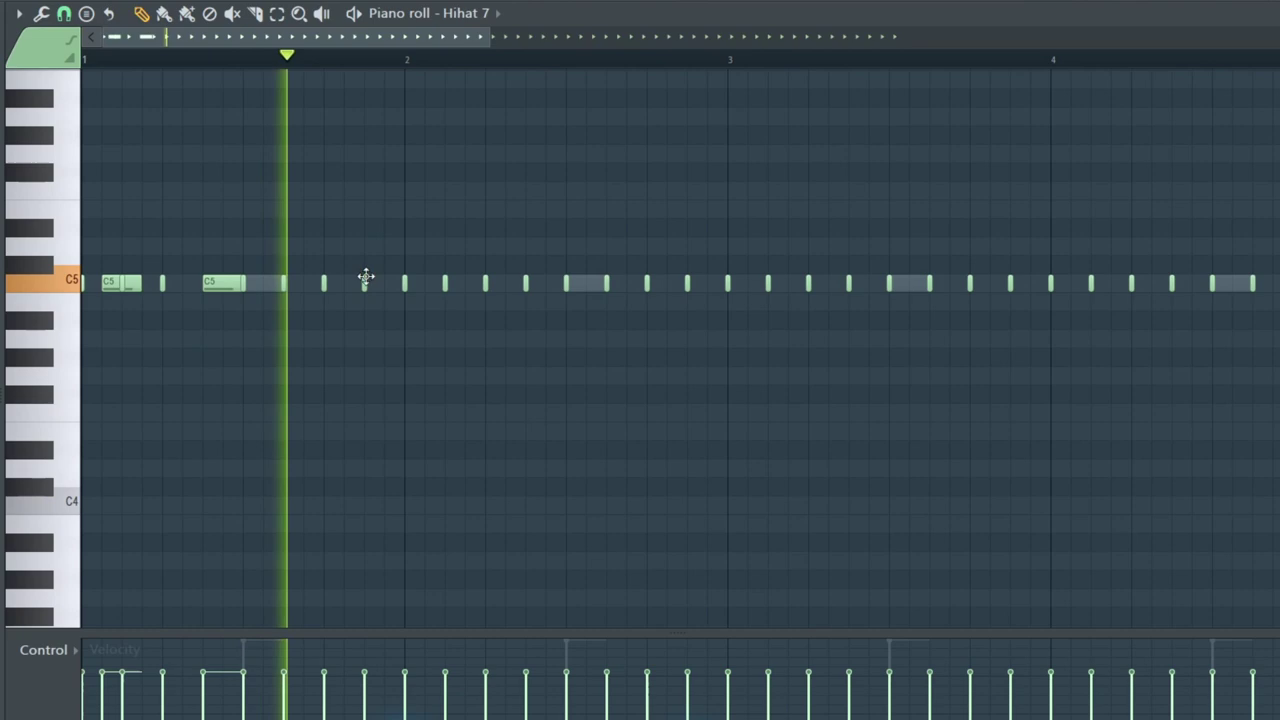
right_click(366, 283)
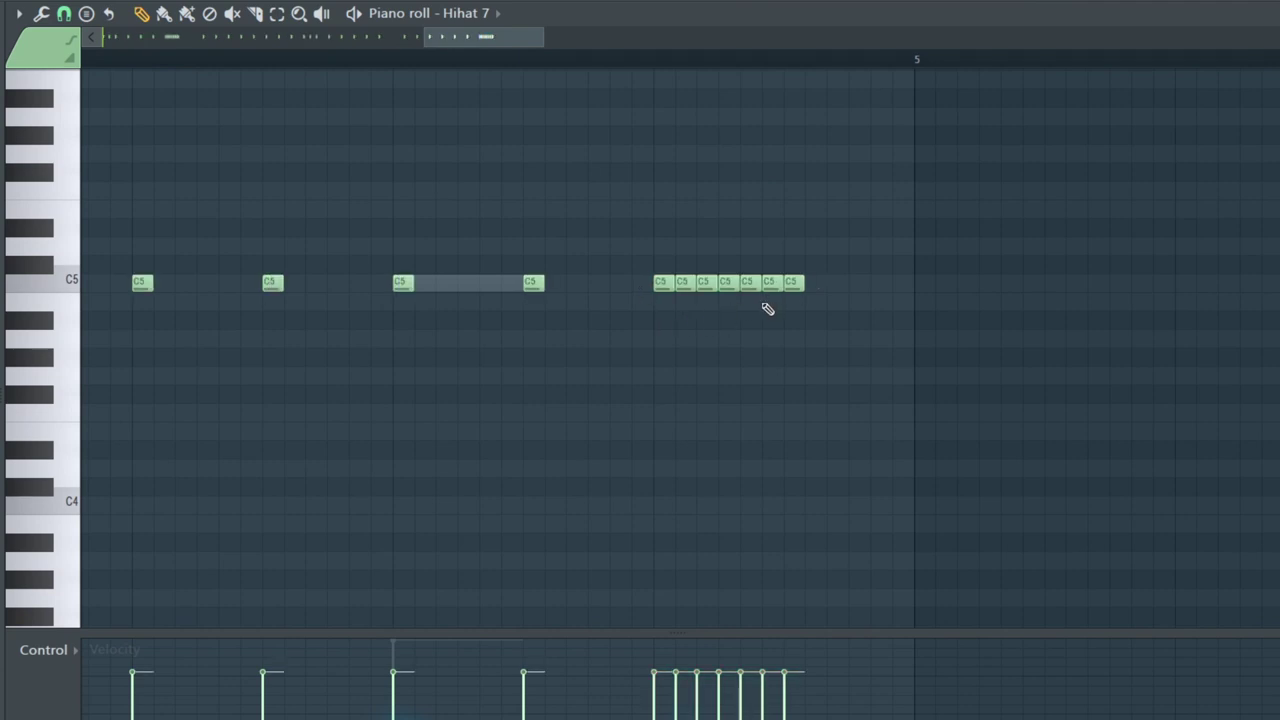
- Extend the four-bar hi-hat pattern through bar 8 and delete the last hit of bar 1
scroll(767, 308, "down", 5, "ctrl")
key("space")
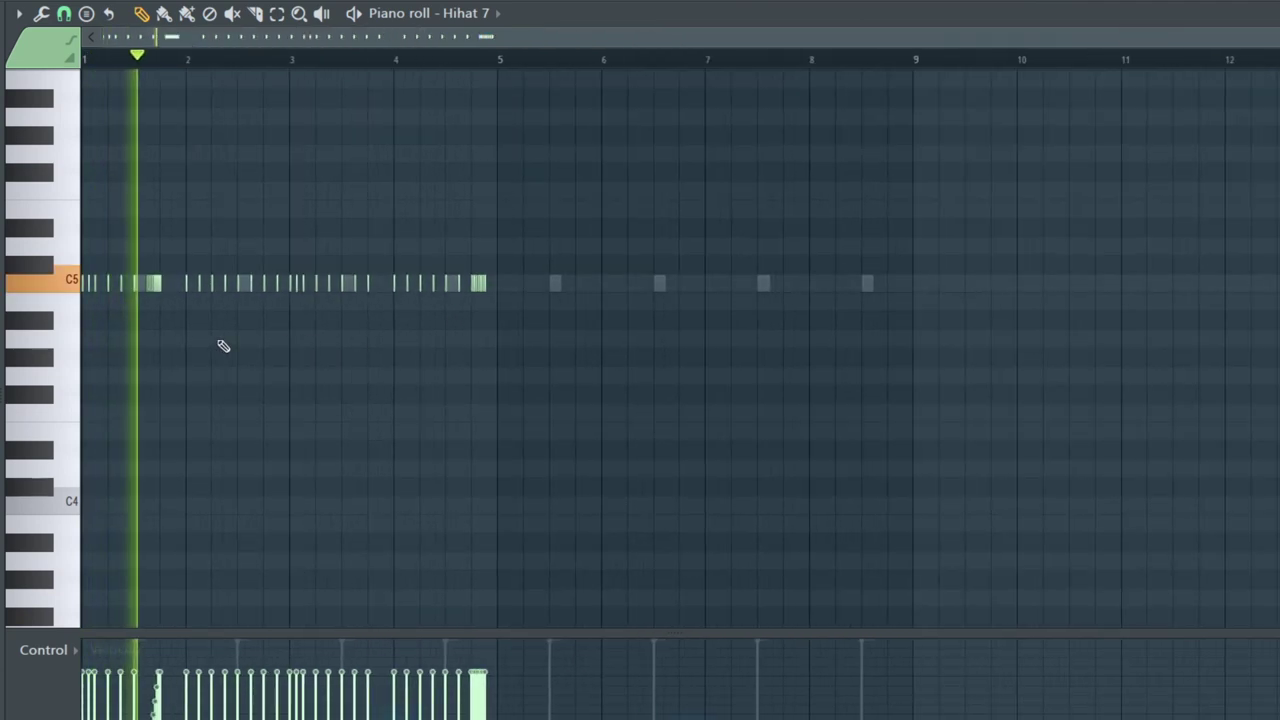
scroll(223, 346, "up", 4, "ctrl")
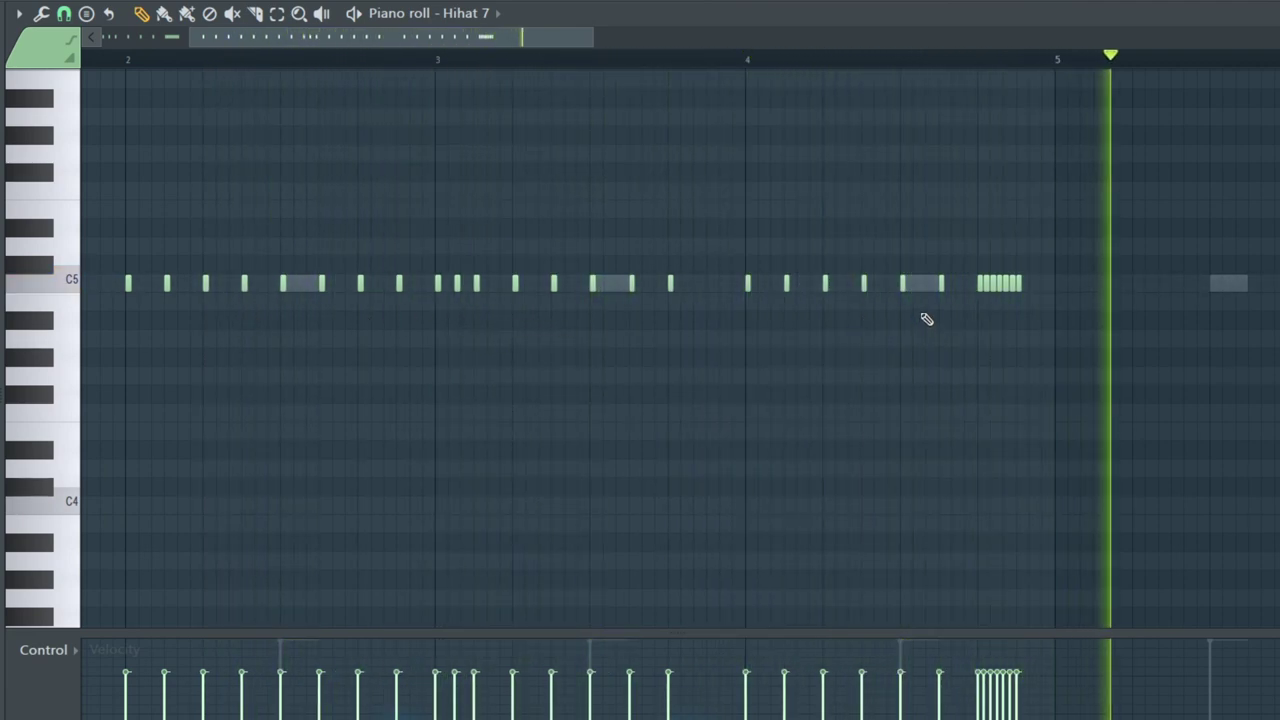
scroll(900, 310, "down", 3, "ctrl")
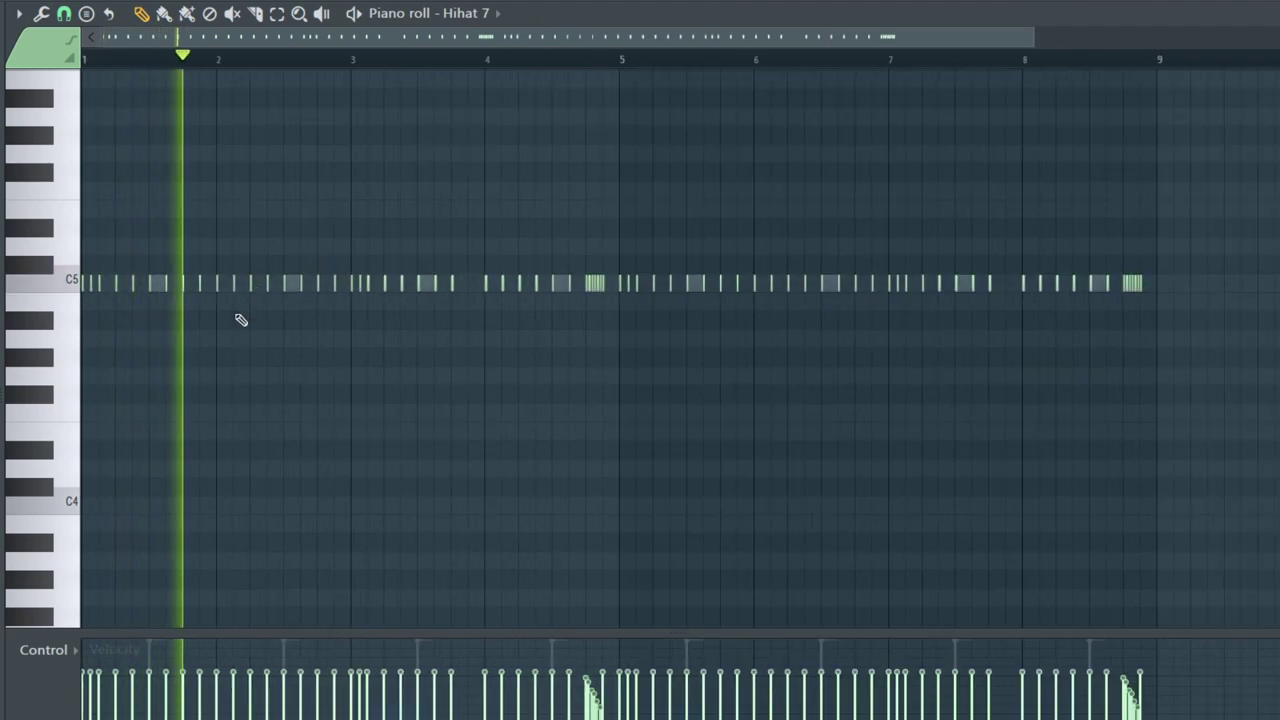
right_click(199, 283)
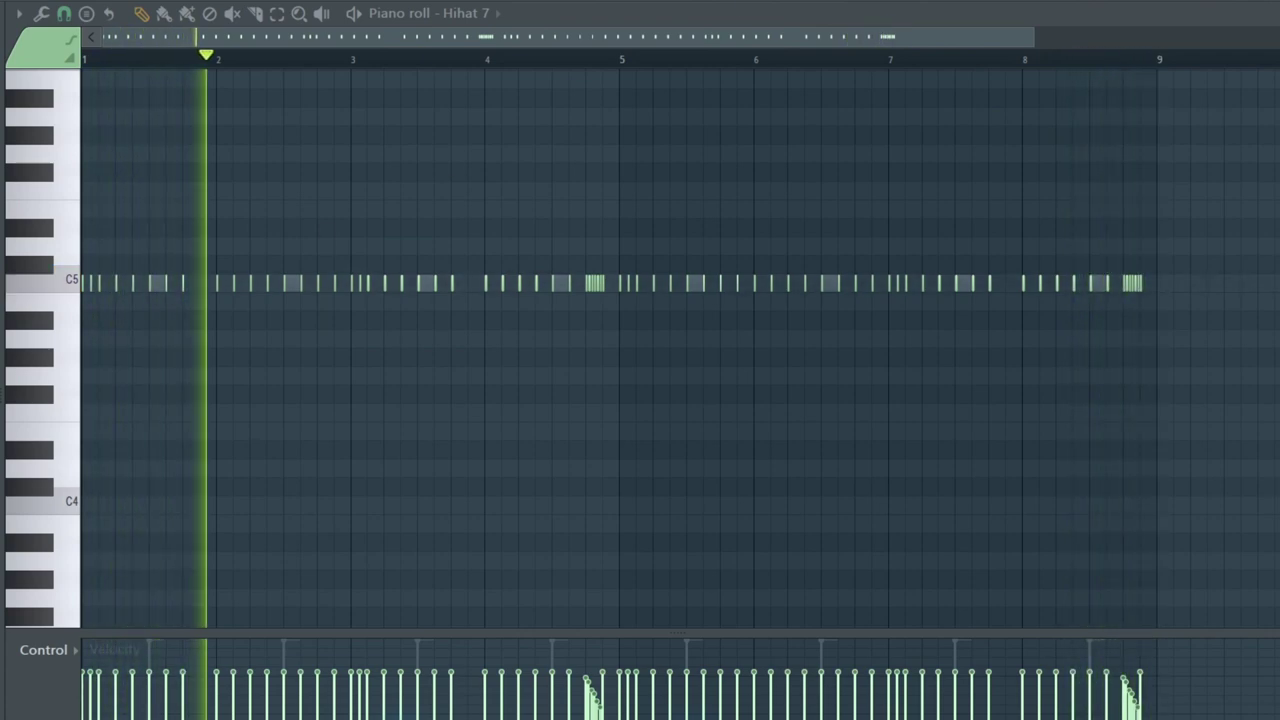
- Place an accent snare hit on step 15 and open the accent snare channel in the piano roll
key("F6")
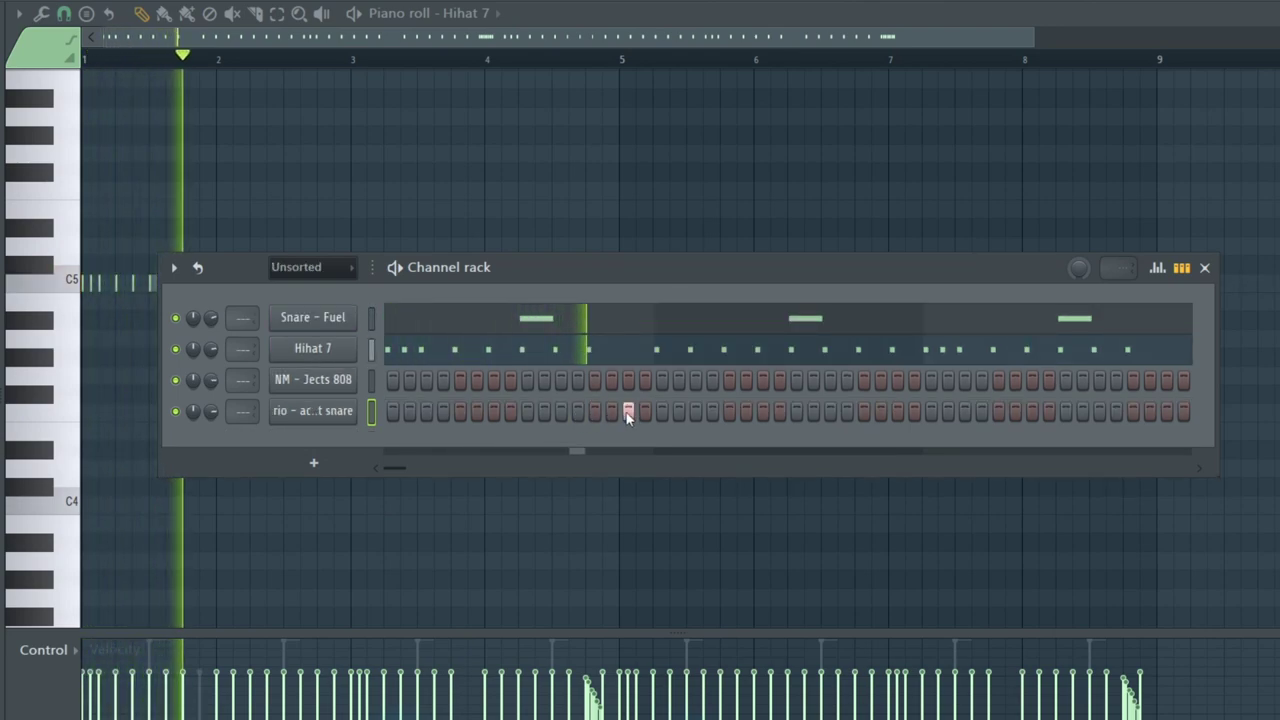
left_click(626, 412)
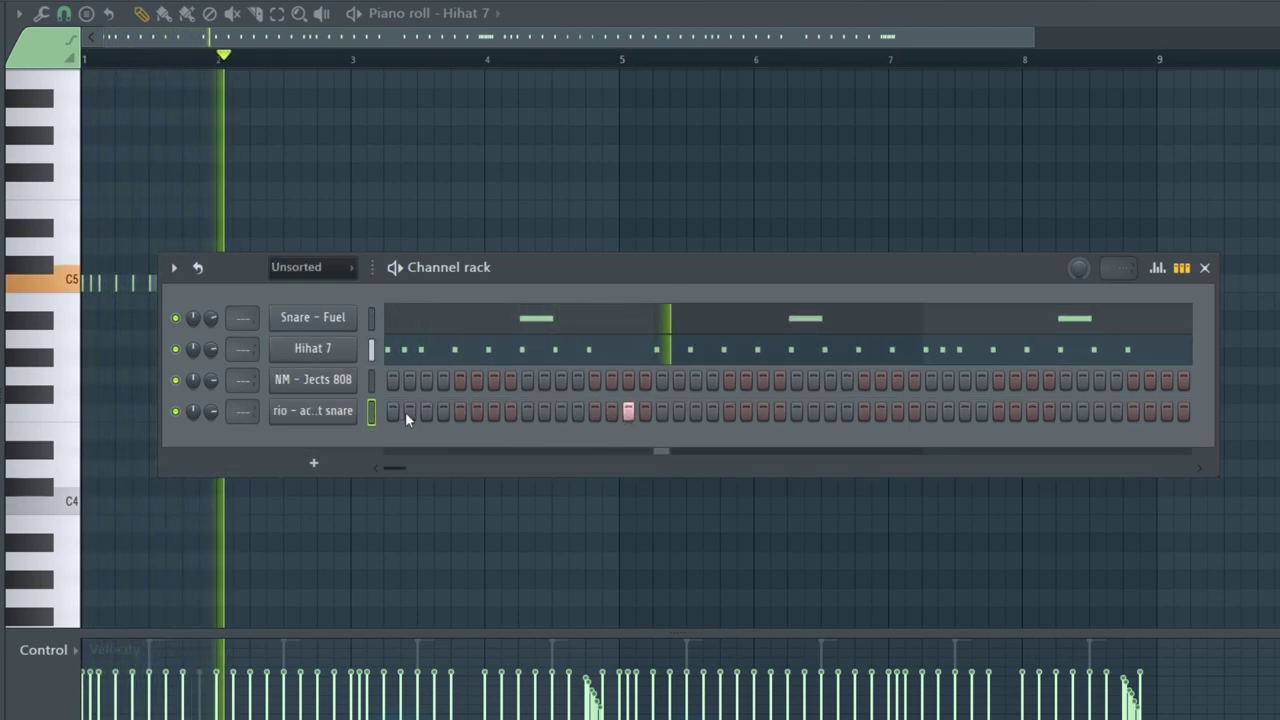
key("F6")
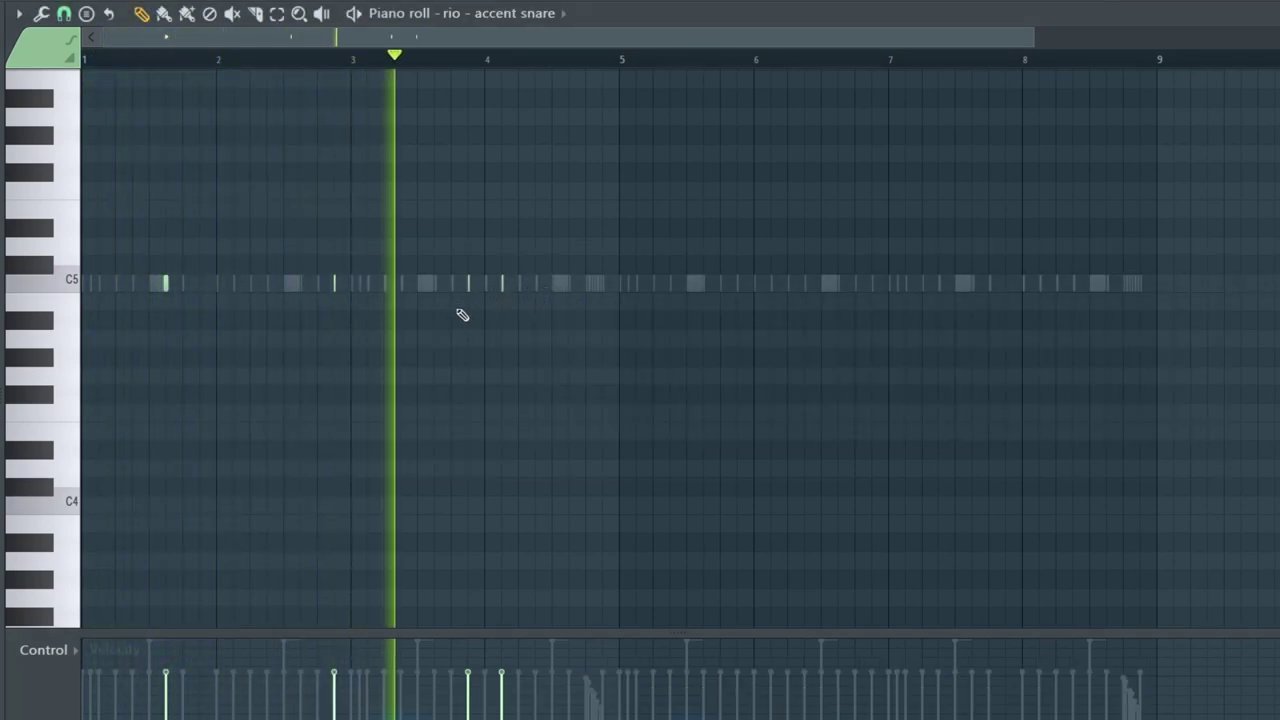
- Delete the accent snare hits in late bar 3 and early bar 4, add one in bar 4, and repeat the pattern through bar 8
left_click_drag(615, 60, 88, 62)
right_click(502, 283)
right_click(468, 284)
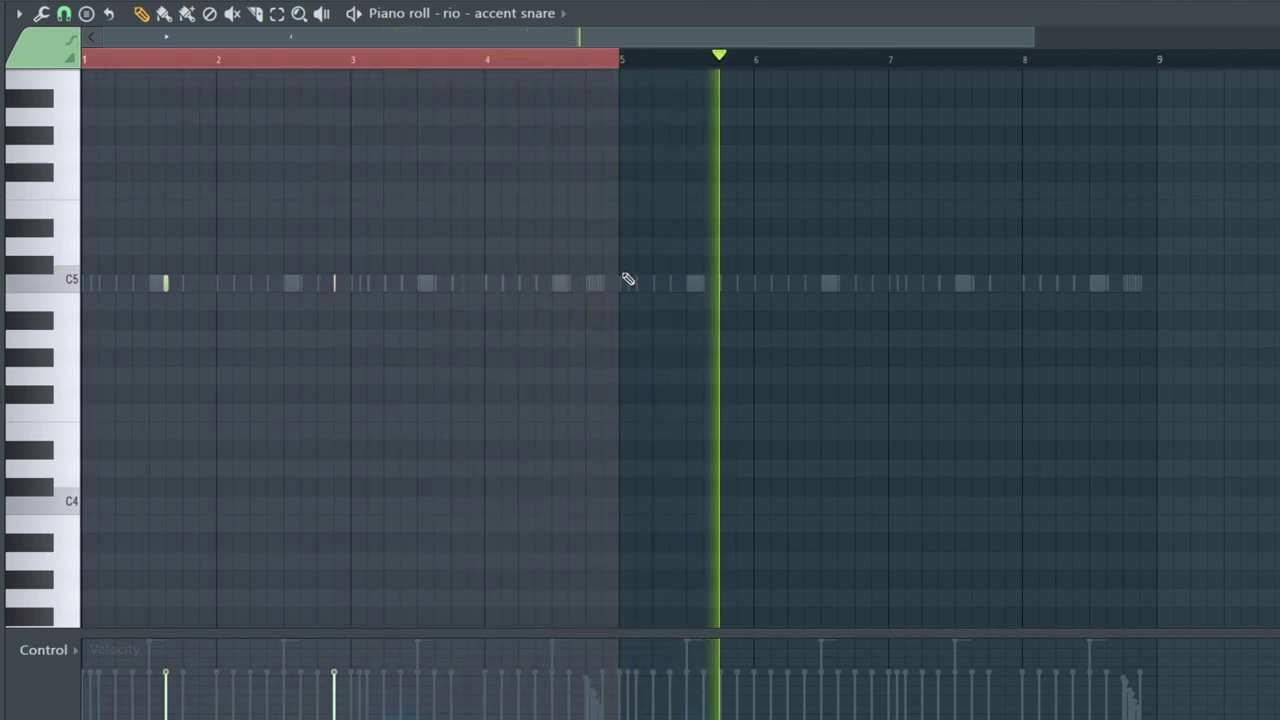
key("space")
key("ctrl+d")
scroll(506, 334, "up", 1)
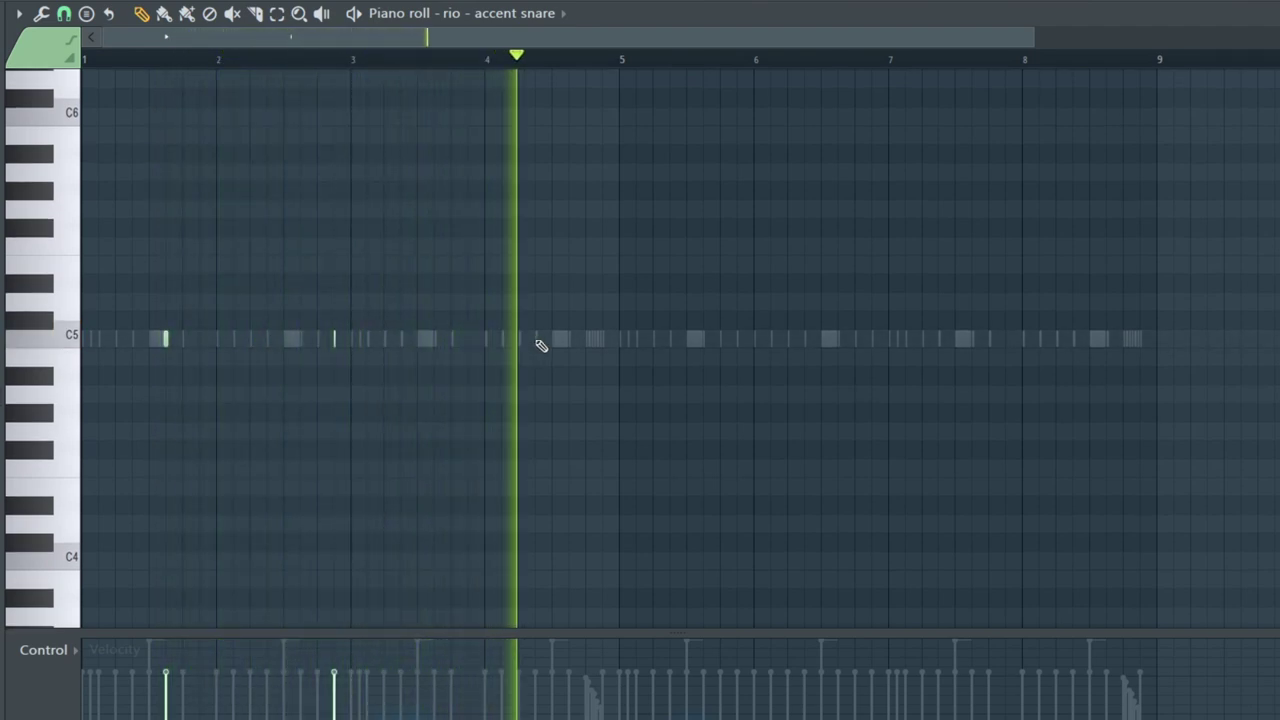
left_click(572, 341)
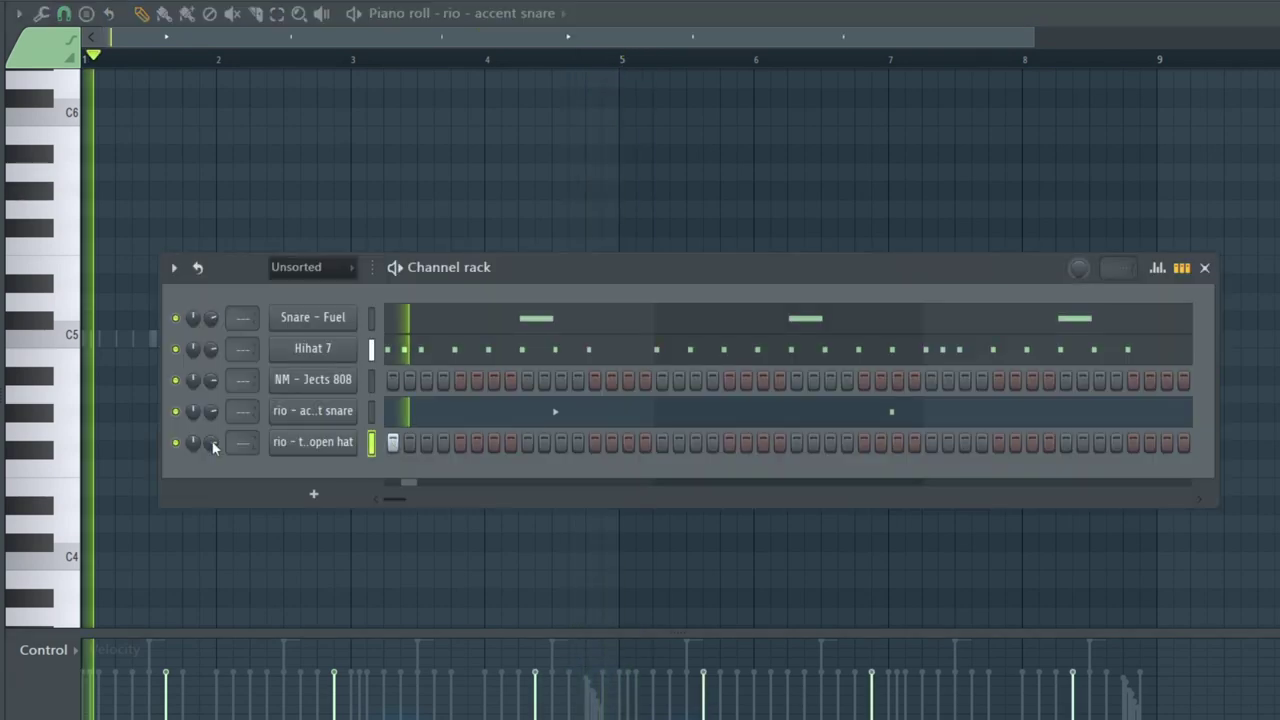
- Open the open hat channel in the piano roll and place C5 hits on beat 4 of bars 1 and 3
right_click(303, 447)
left_click(407, 444)
key("space")
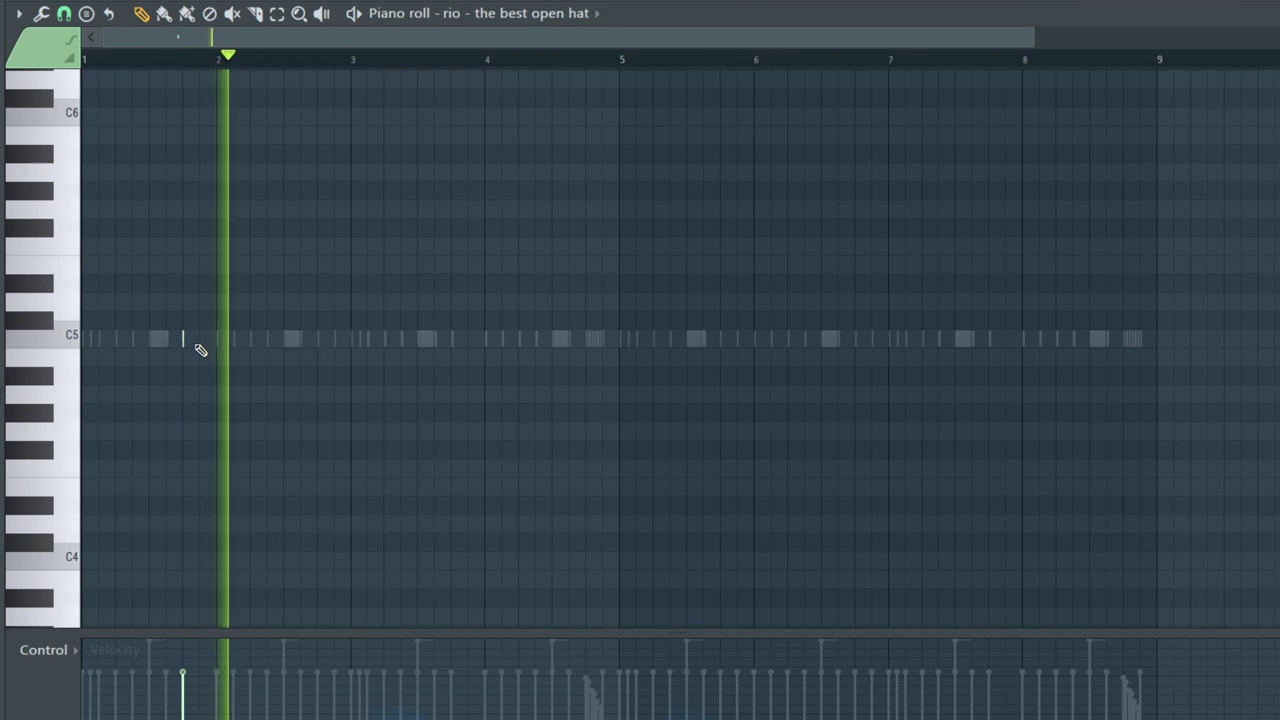
key("space")
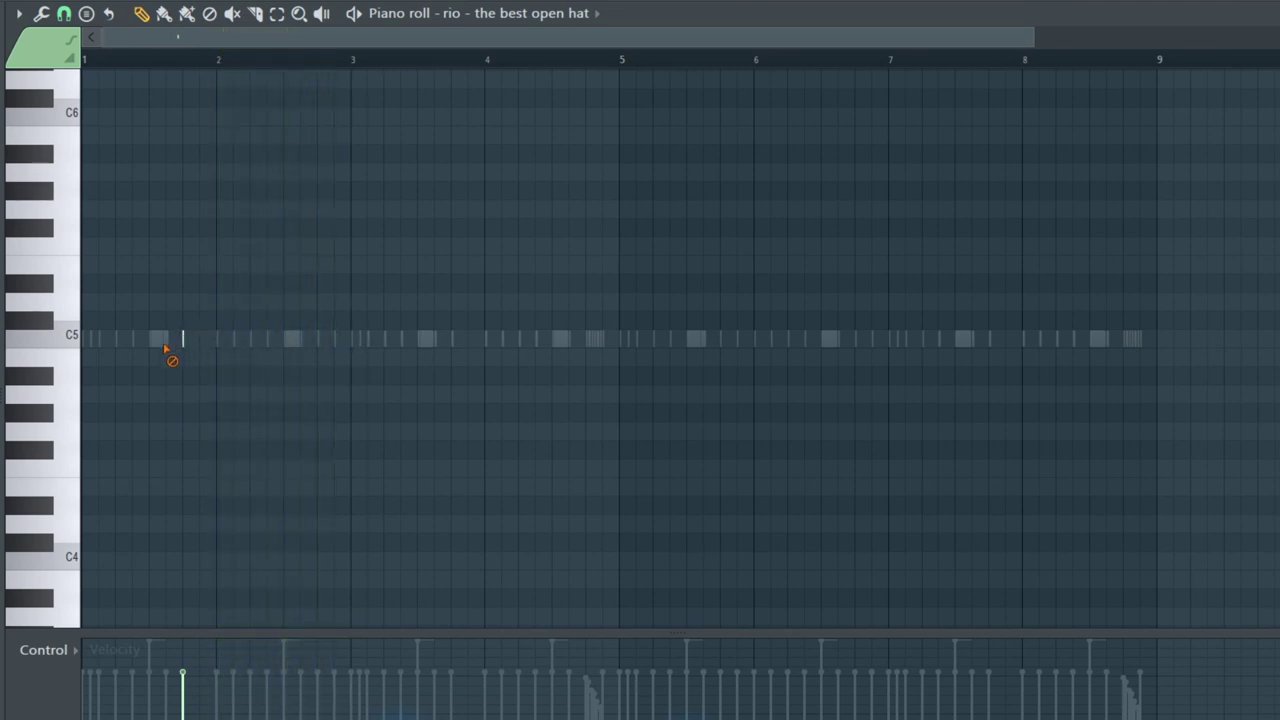
left_click(213, 339)
right_click(201, 341)
key("space")
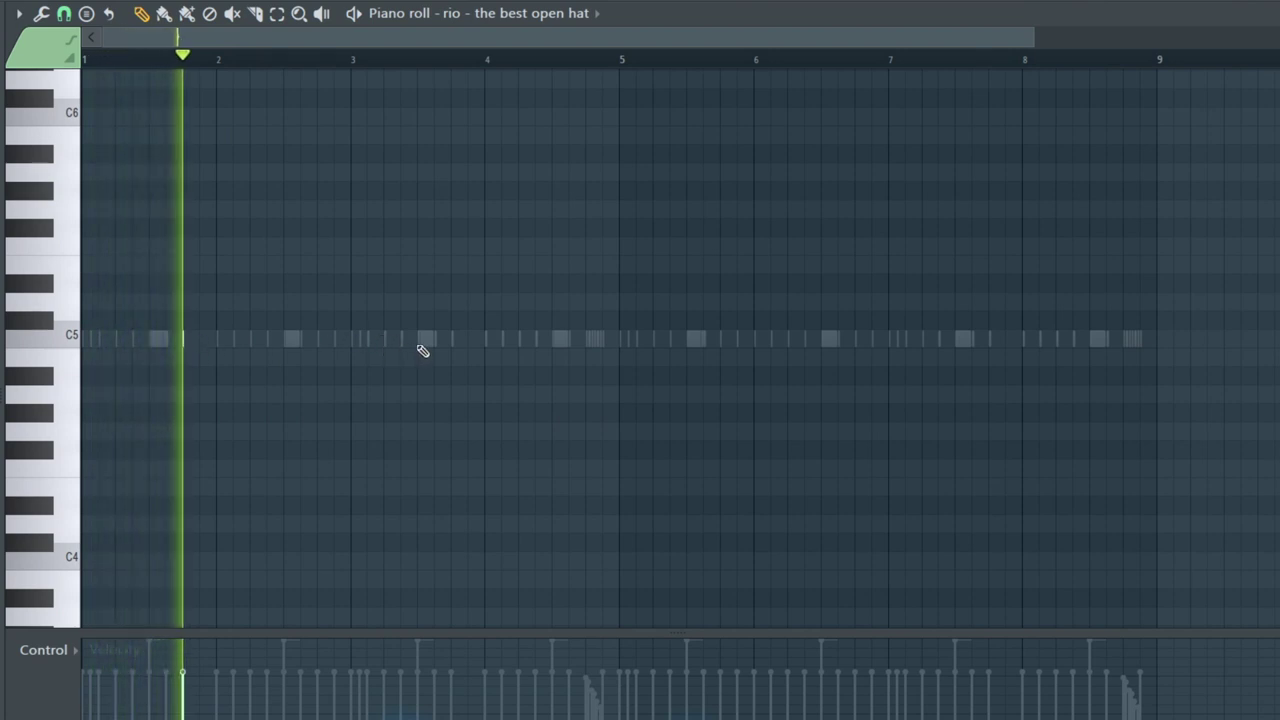
left_click(466, 345)
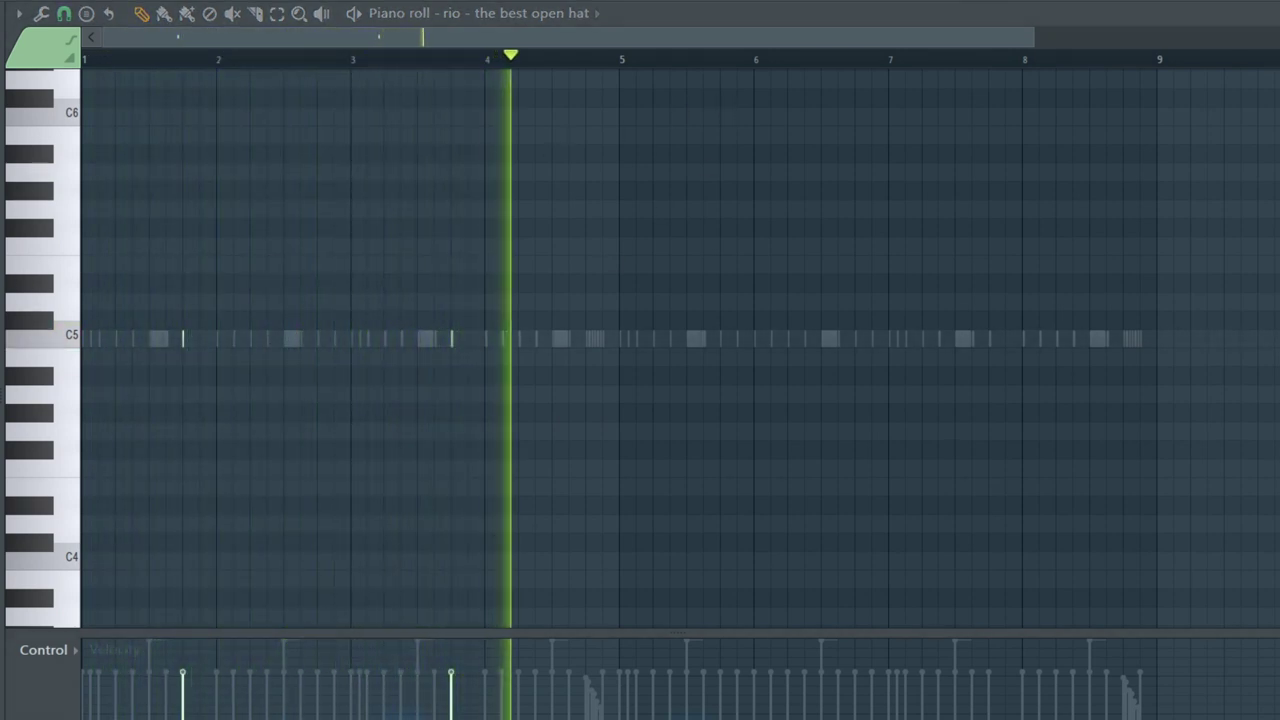
- Swap the open hat sample for splash OH and duplicate the hits of bars 1–4 into bars 5–8
left_click_drag(0, 441, 440, 441)
left_click_drag(624, 60, 100, 62)
key("ctrl+b")
key("ctrl+d")
key("space")
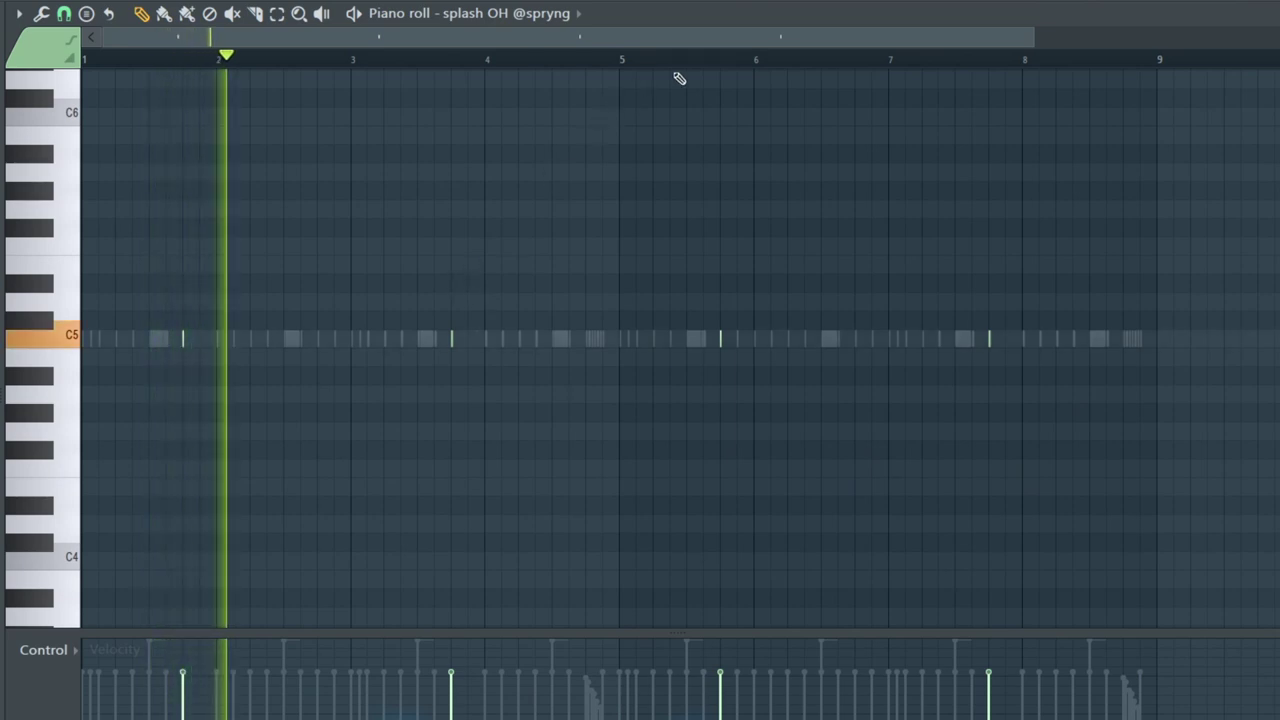
- Draw the NM - Jects 808 line with C#7 opening bars 1 and 2, D#7 late in bar 2, and two F7 notes in bar 3
key("F6")
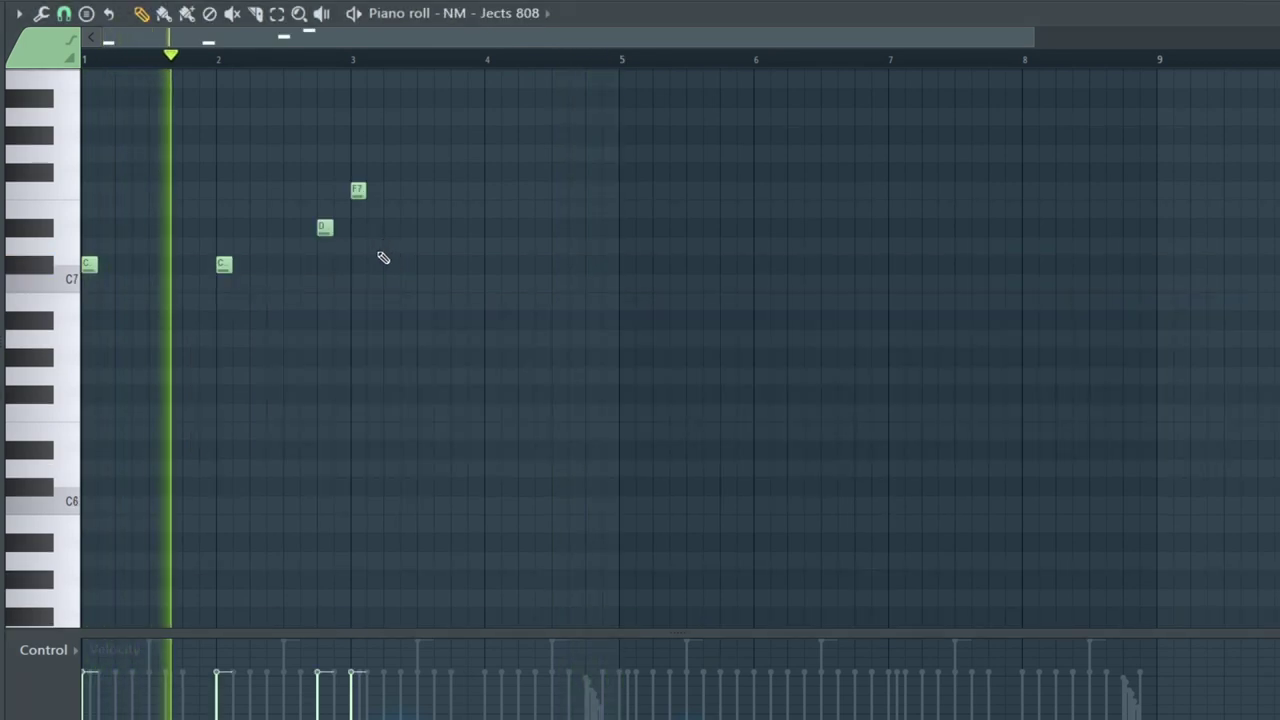
right_click(324, 227)
key("space")
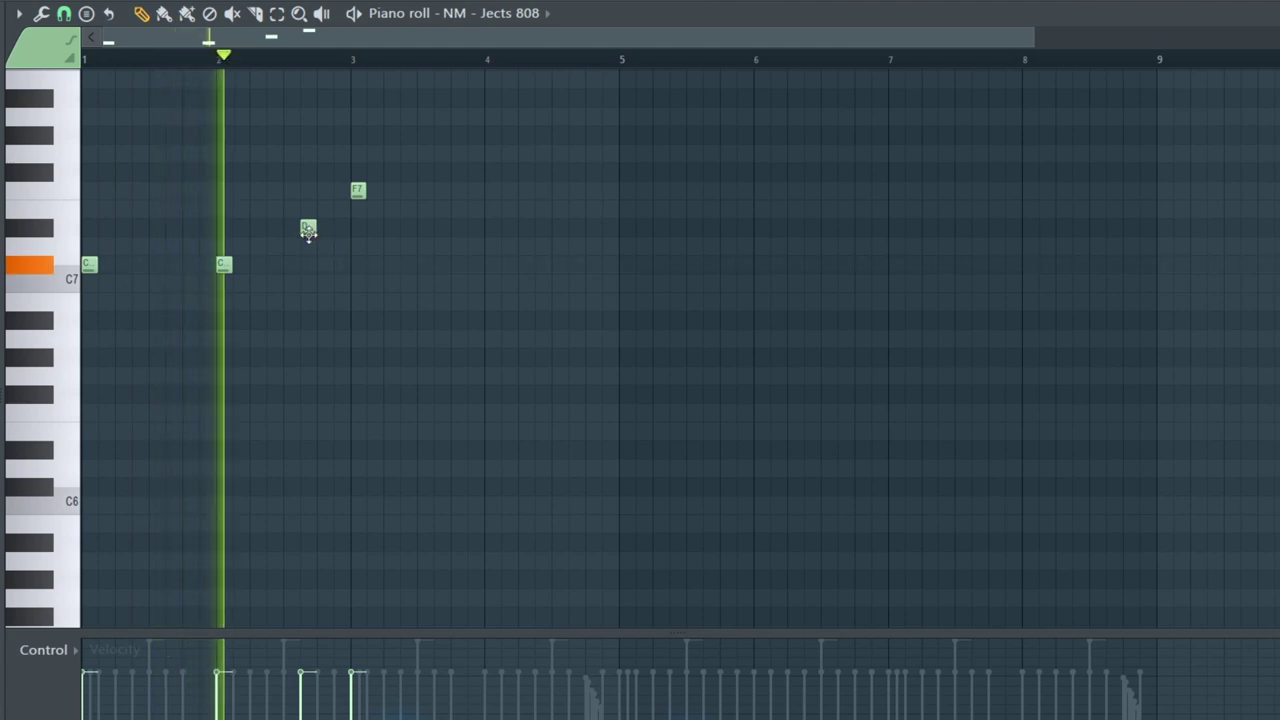
left_click(458, 191)
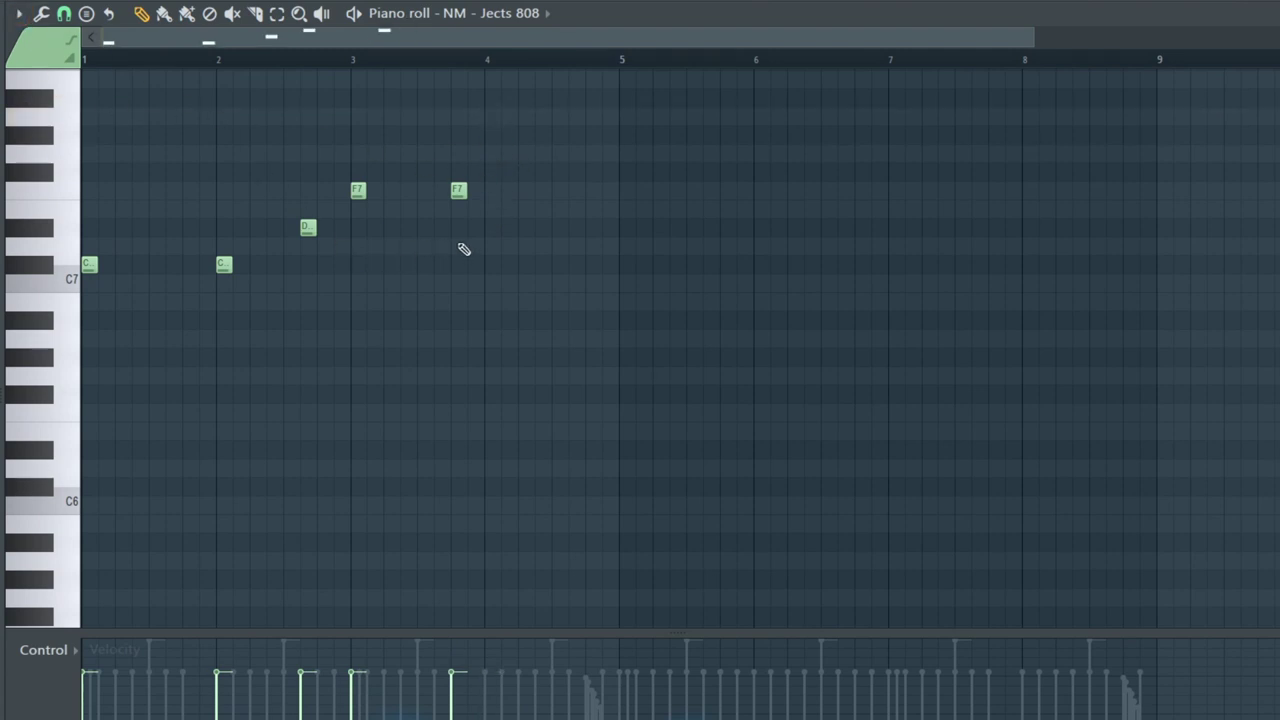
- Add C8, F7 and G#7 notes to the 808 line in bar 4 and play it back
scroll(560, 265, "up", 3)
left_click(590, 262)
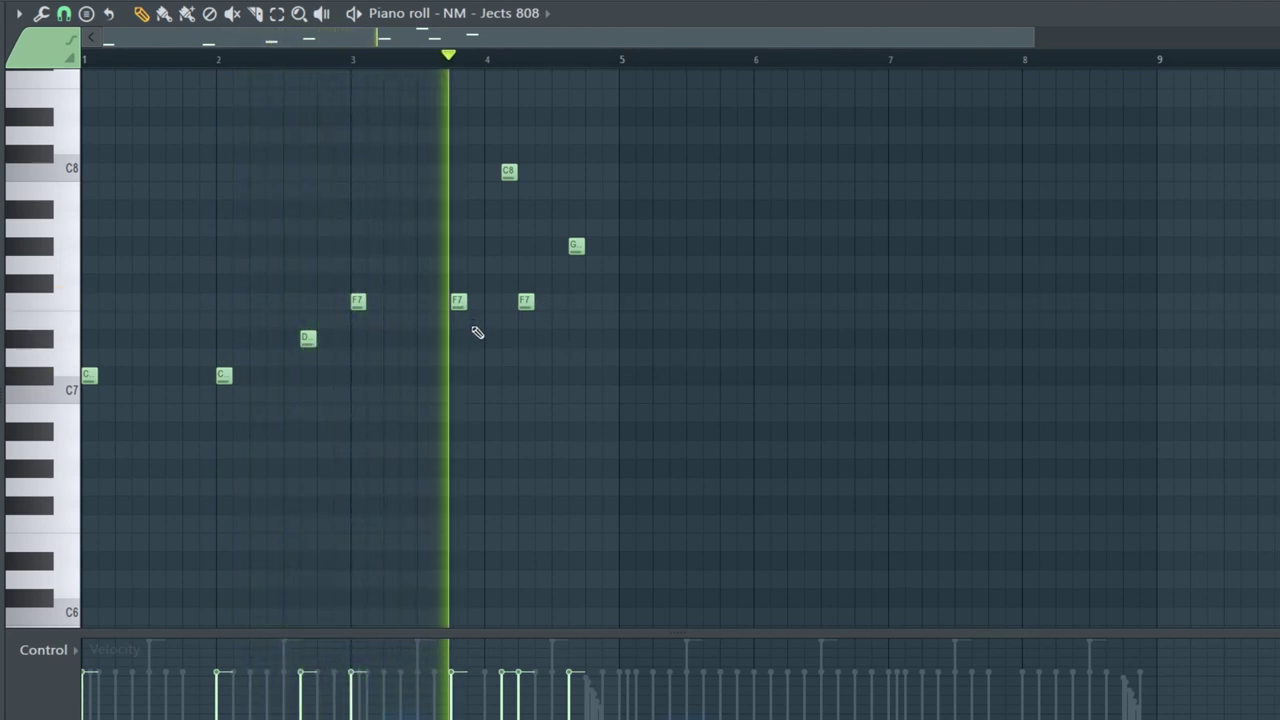
key("space")
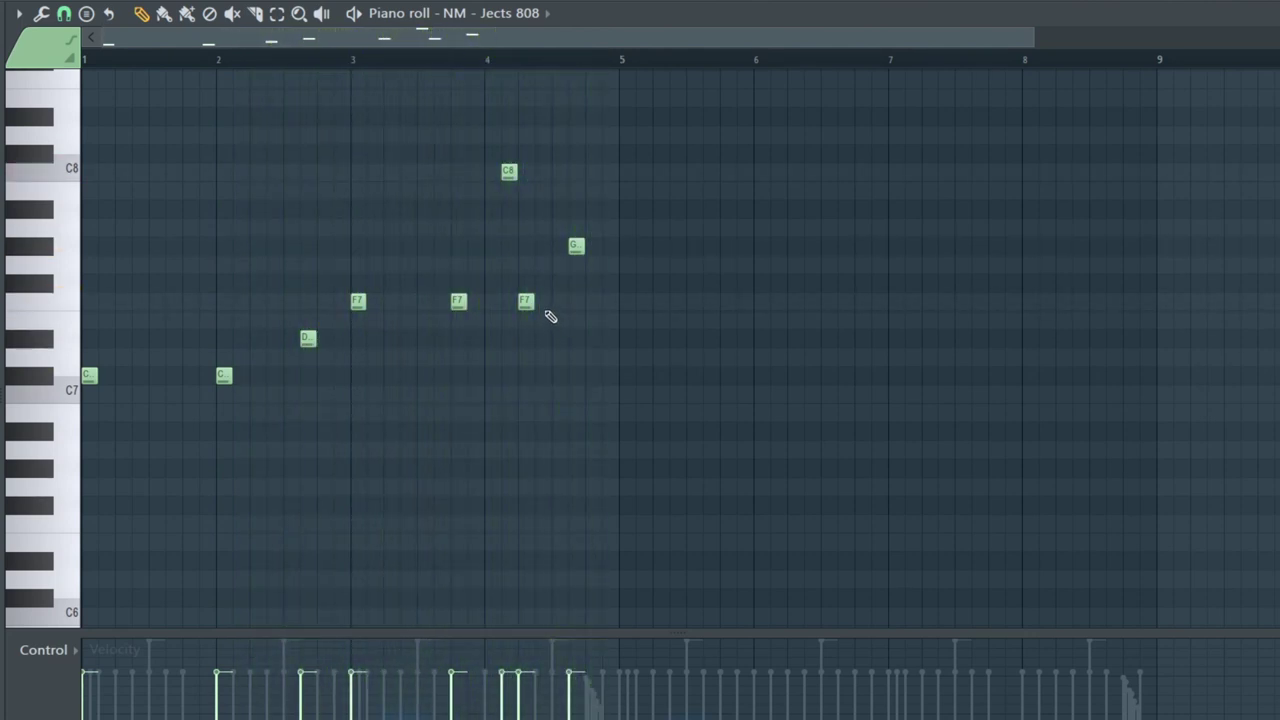
key("space")
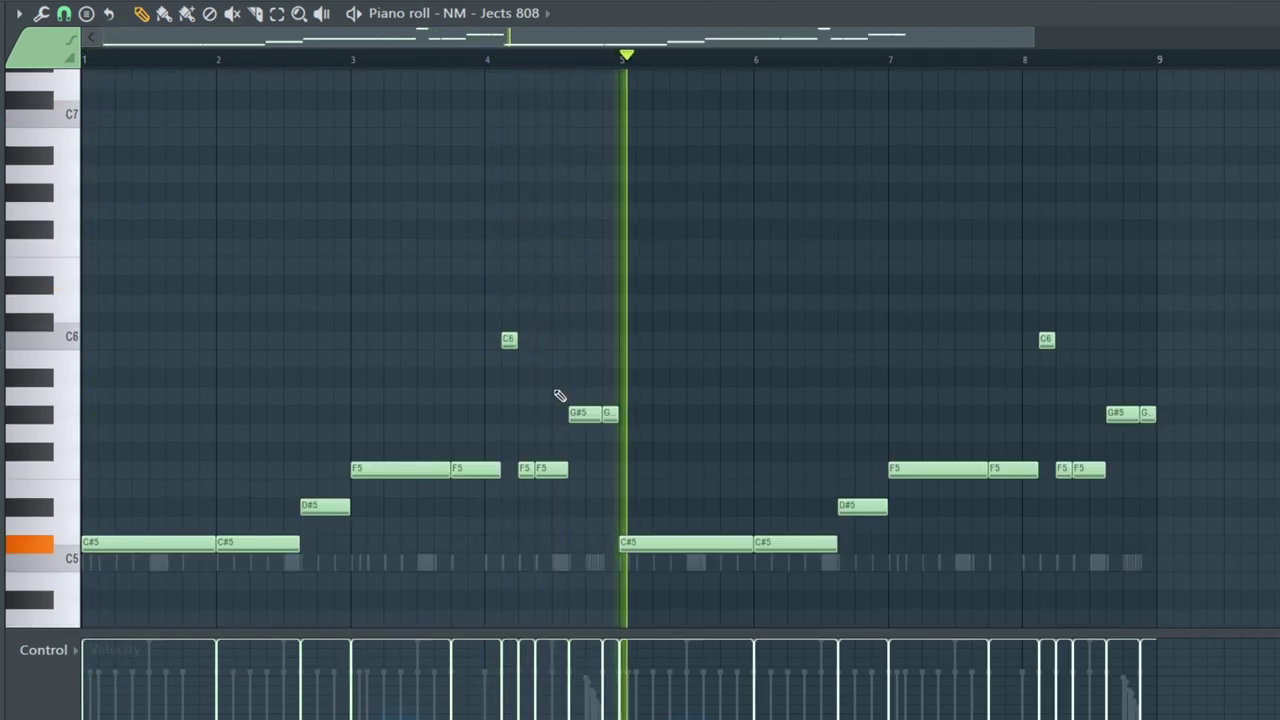
- Slice the opening C#5 808 notes of bars 1 and 5 one and a half beats into each bar
left_click(141, 549)
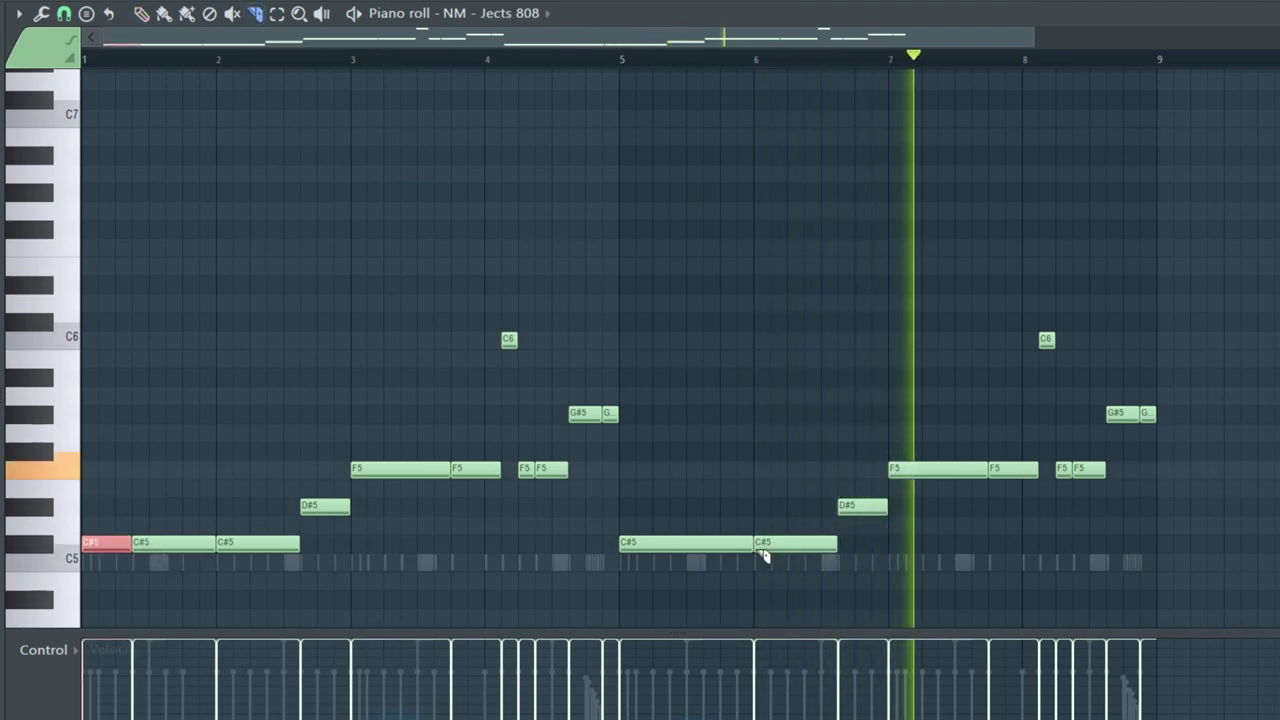
left_click(679, 547)
key("ctrl+d")
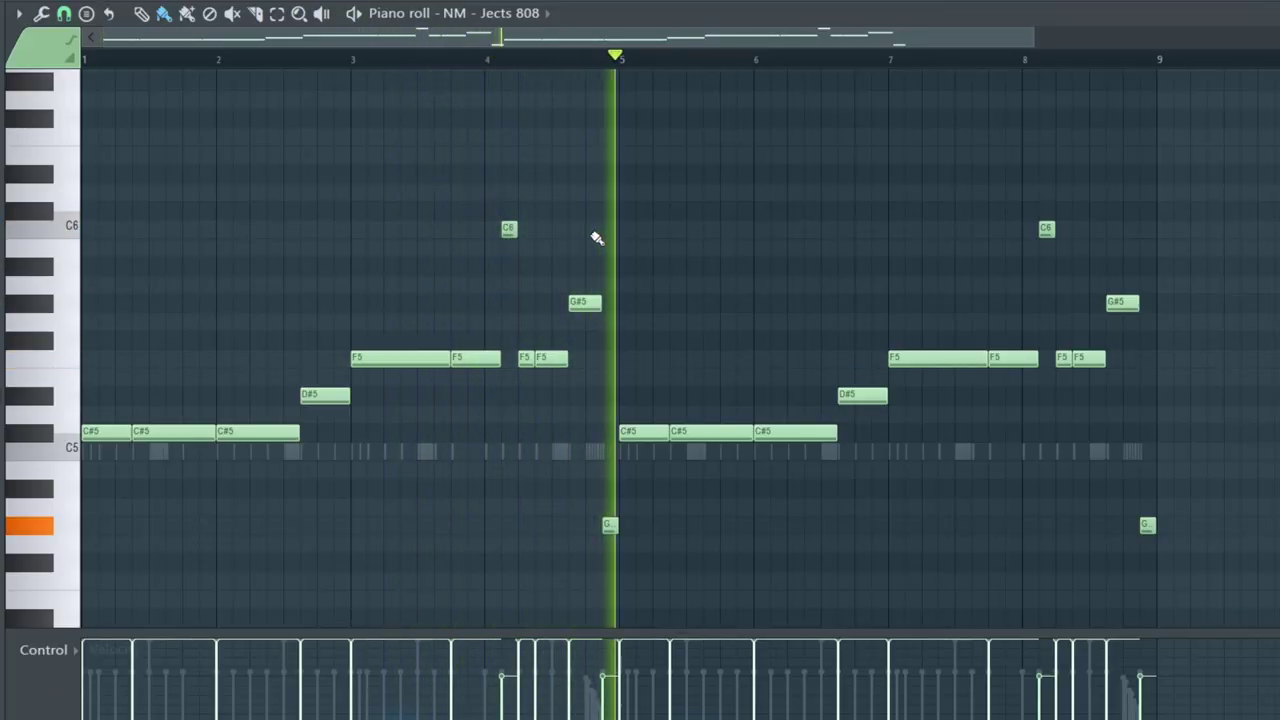
- Try the closing 808 notes of bars 4 and 8 at A#4, and end both bars on a short G#5 instead
left_click_drag(1205, 534, 614, 526)
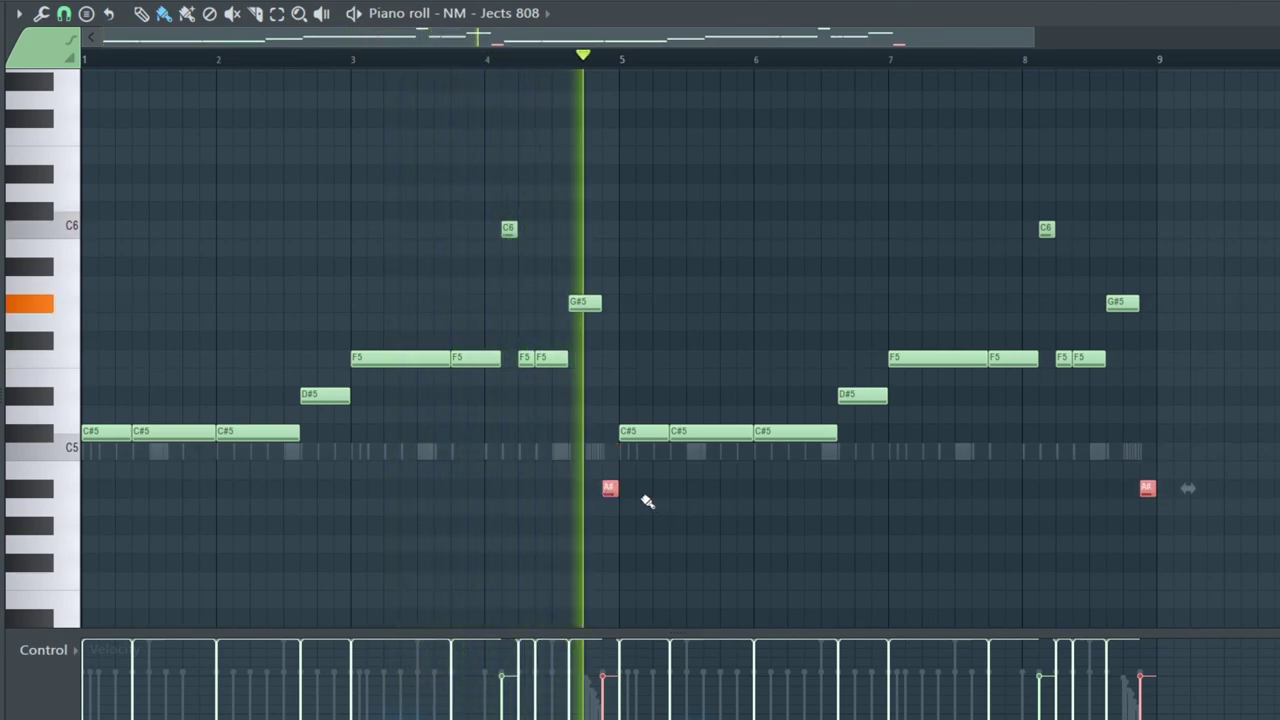
key("space")
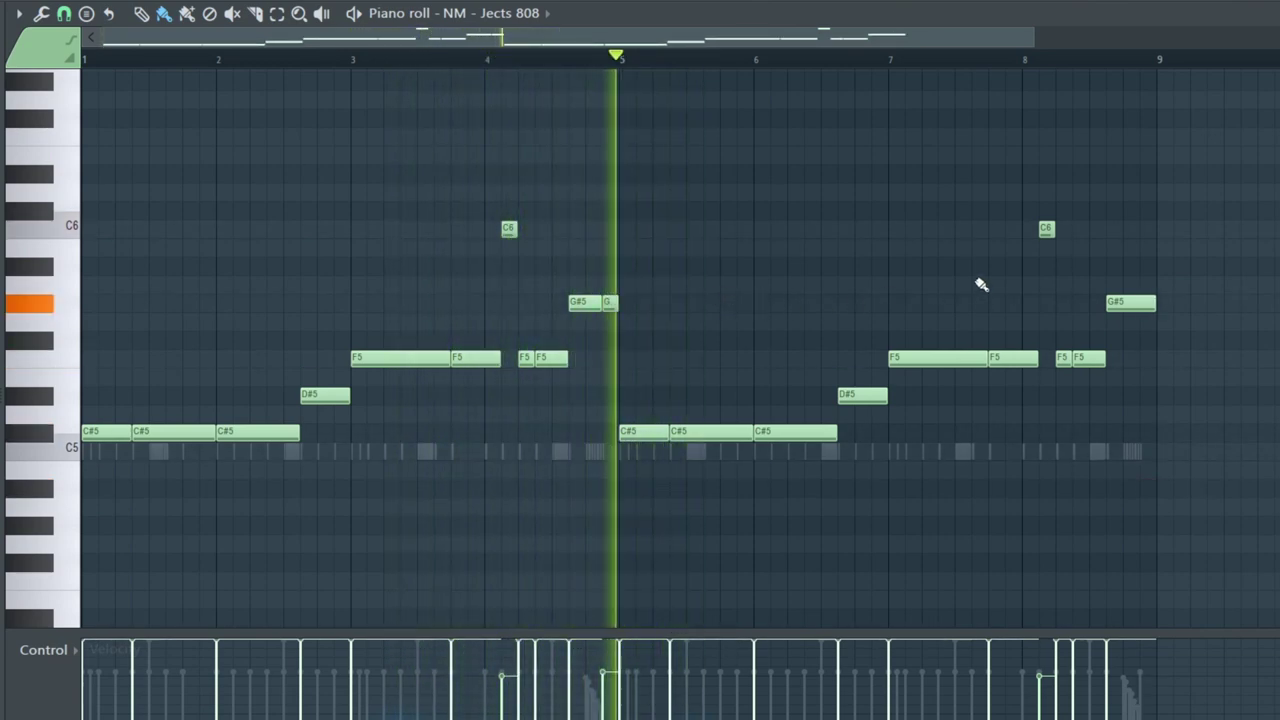
mouse_move(608, 302)
left_mouse_down()
mouse_move(1181, 304)
mouse_move(580, 303)
mouse_move(997, 323)
mouse_move(608, 303)
left_mouse_up()
left_click(1178, 303)
left_click_drag(1175, 321, 1151, 320)
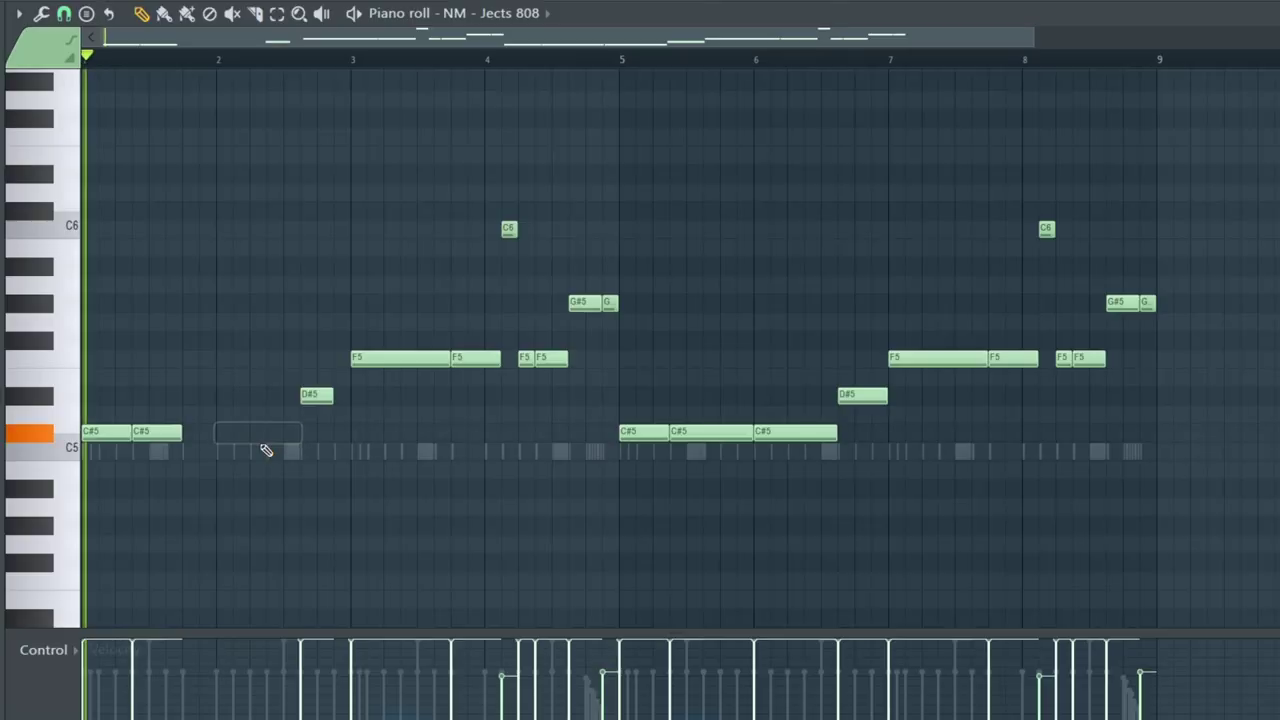
- Replace the C#5 808 notes in bars 2 and 6 with shorter ones starting on beat 2
key("space")
left_click(264, 445)
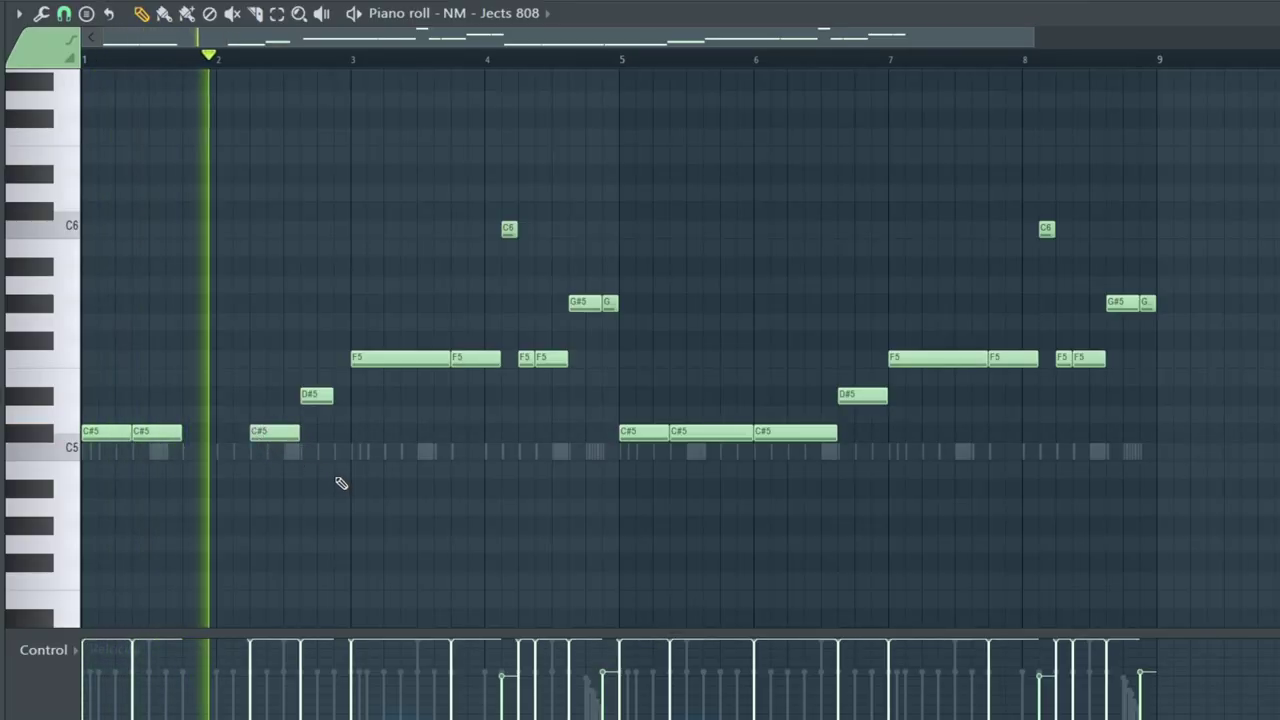
right_click(784, 437)
left_click(795, 436)
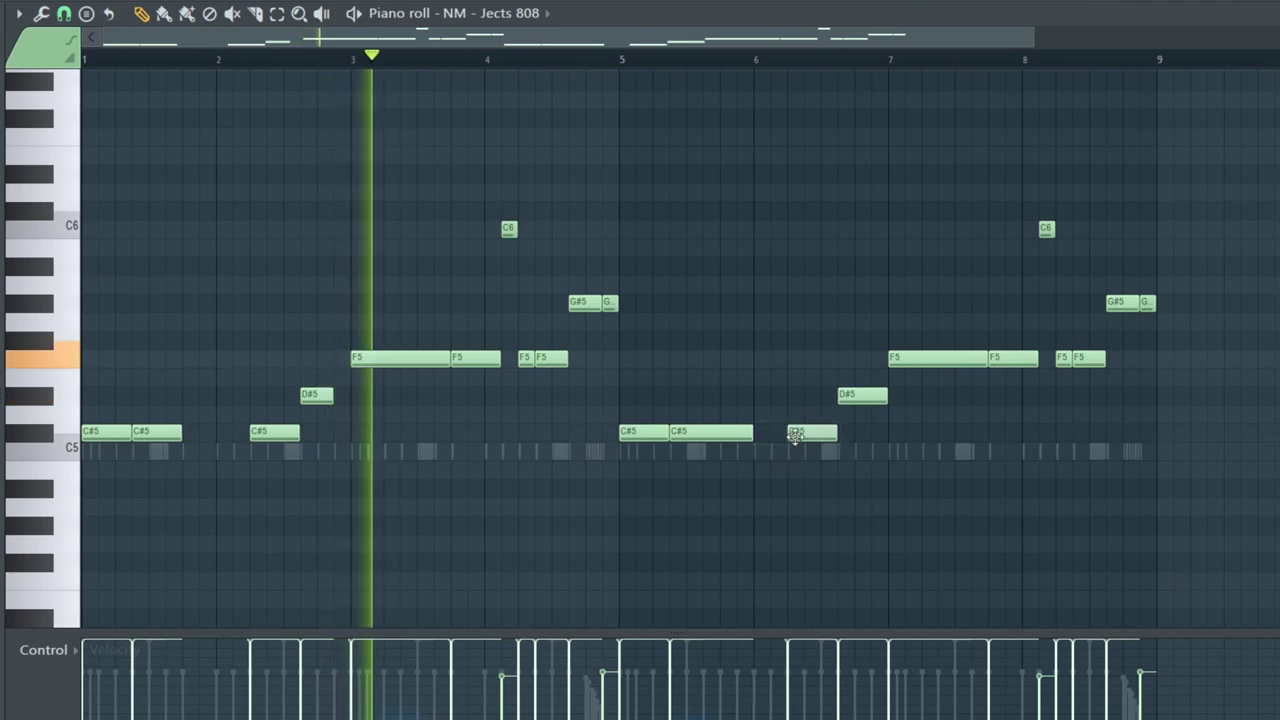
- Shorten the 808's second C#5 in bar 5, the D#5 in bar 6, and the first F5 in bars 3 and 7
left_click_drag(886, 394, 870, 396)
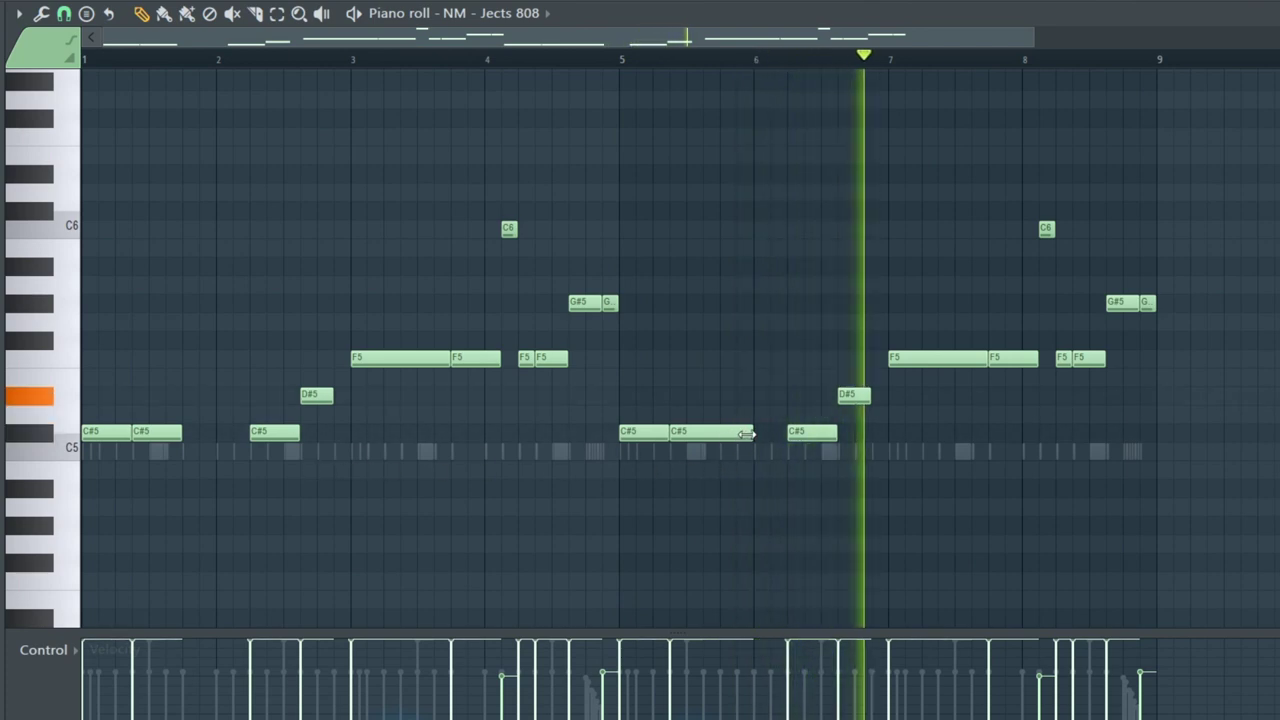
left_click_drag(752, 433, 718, 434)
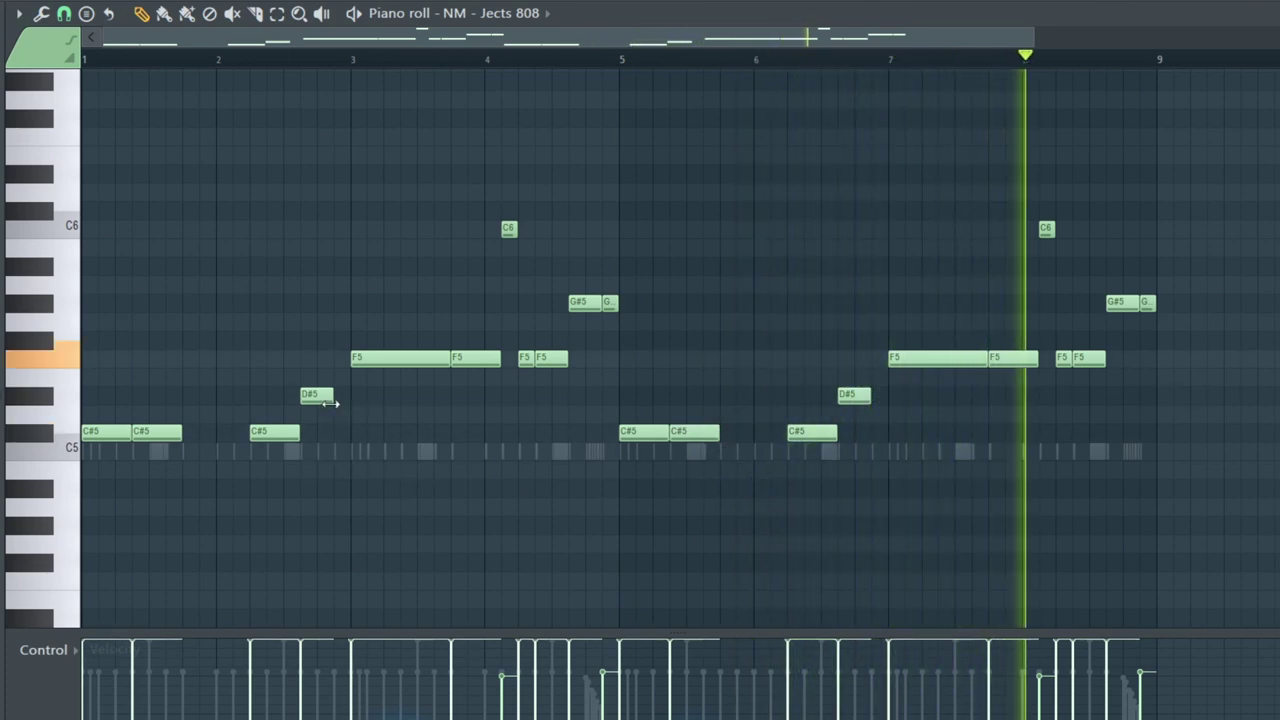
scroll(340, 400, "up", 2)
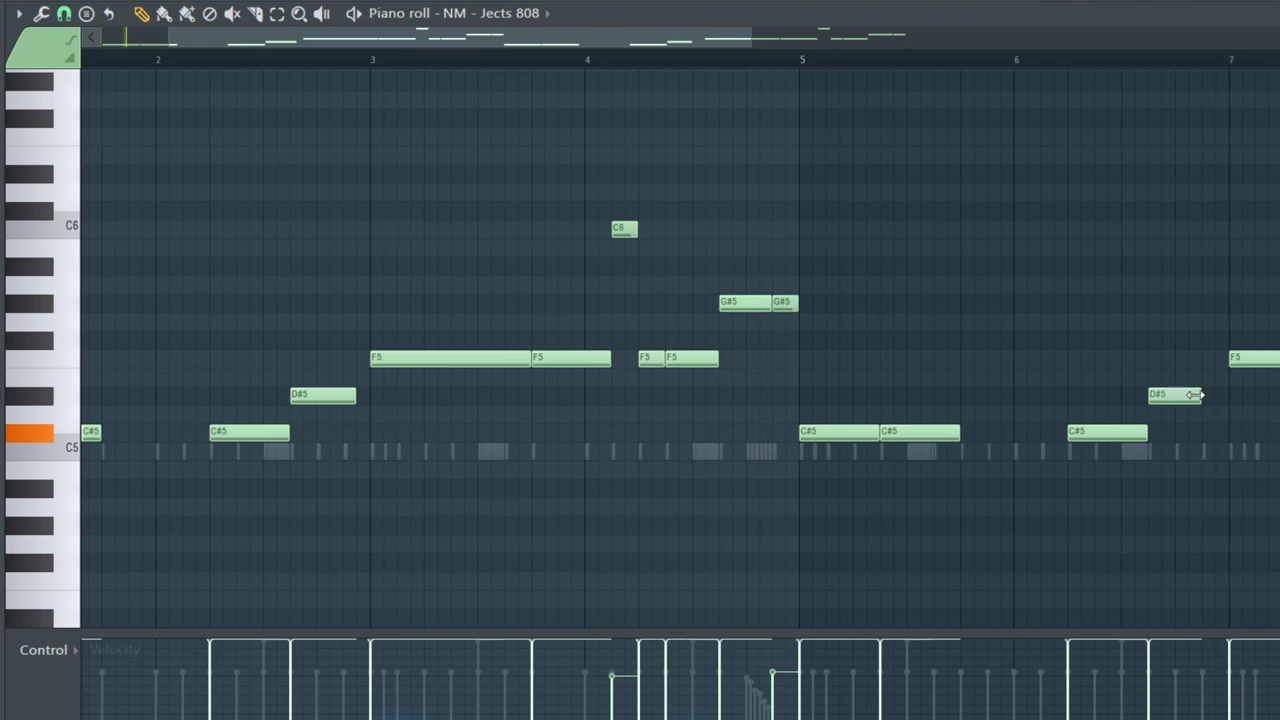
scroll(1074, 406, "down", 3)
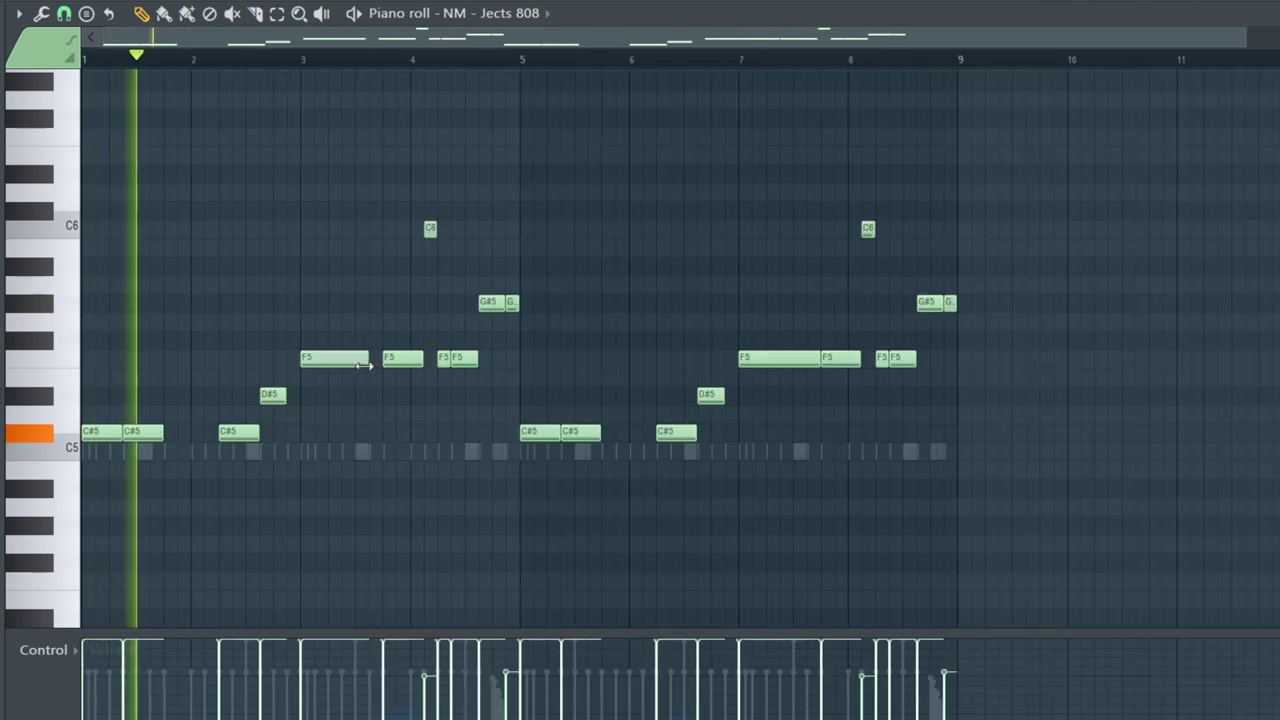
left_click_drag(820, 358, 792, 358)
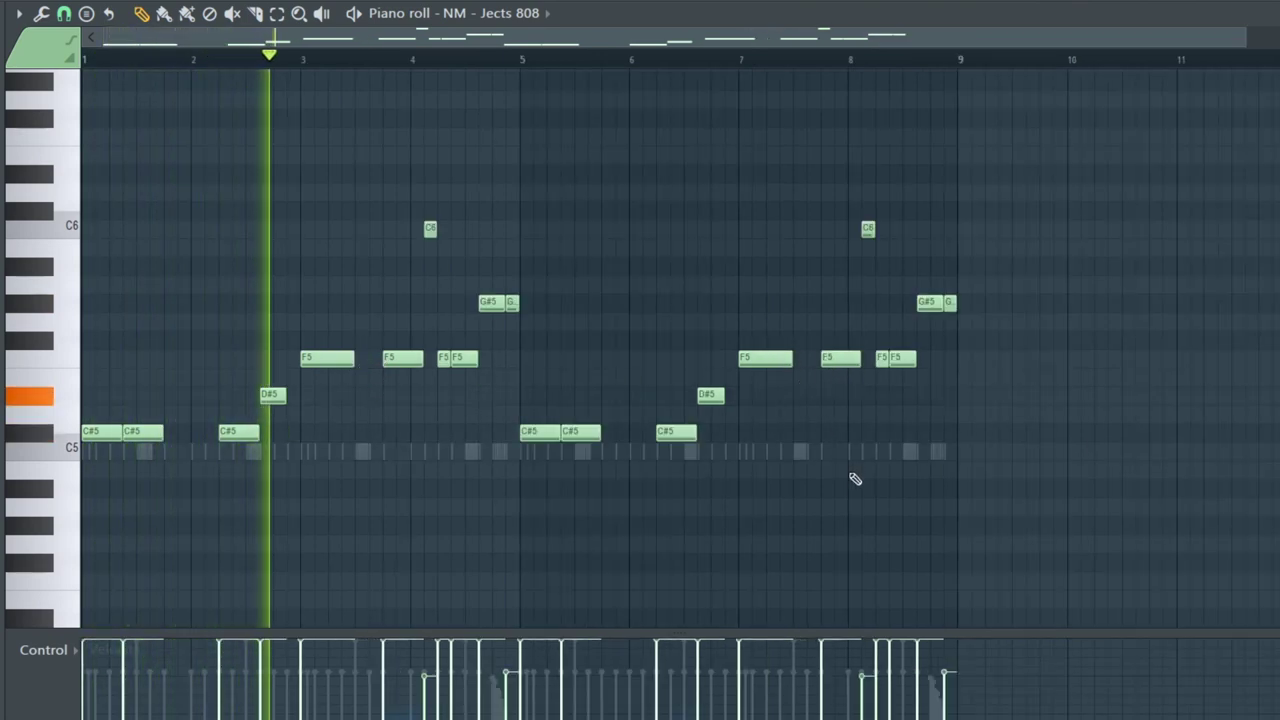